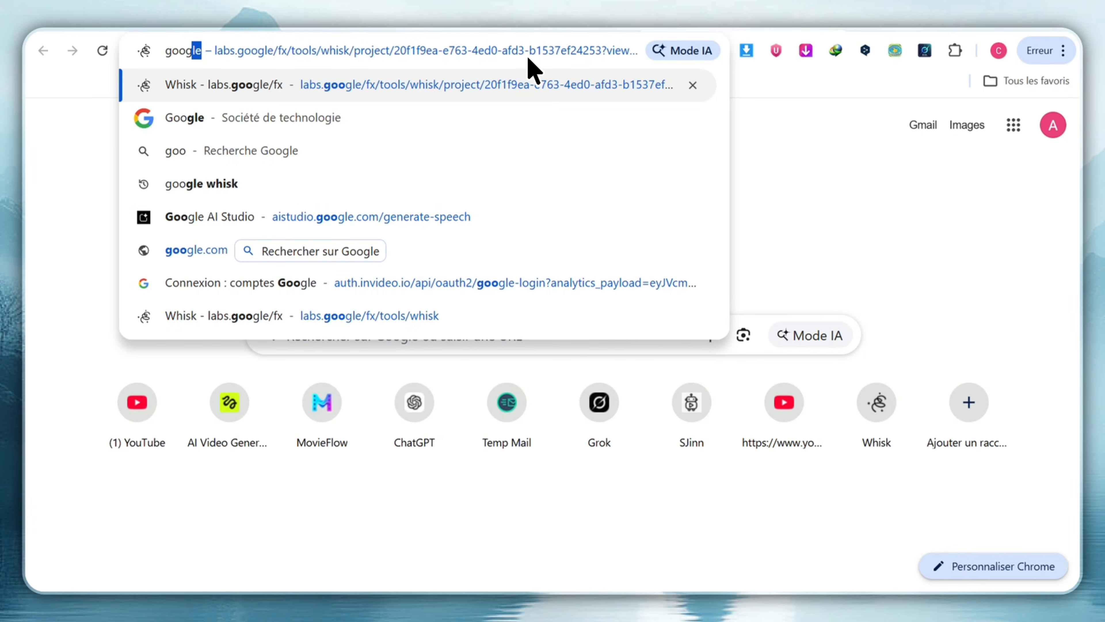
# - Open the Google Whisk website and launch its image creation tool
pyautogui.write('le')
pyautogui.press('Return')
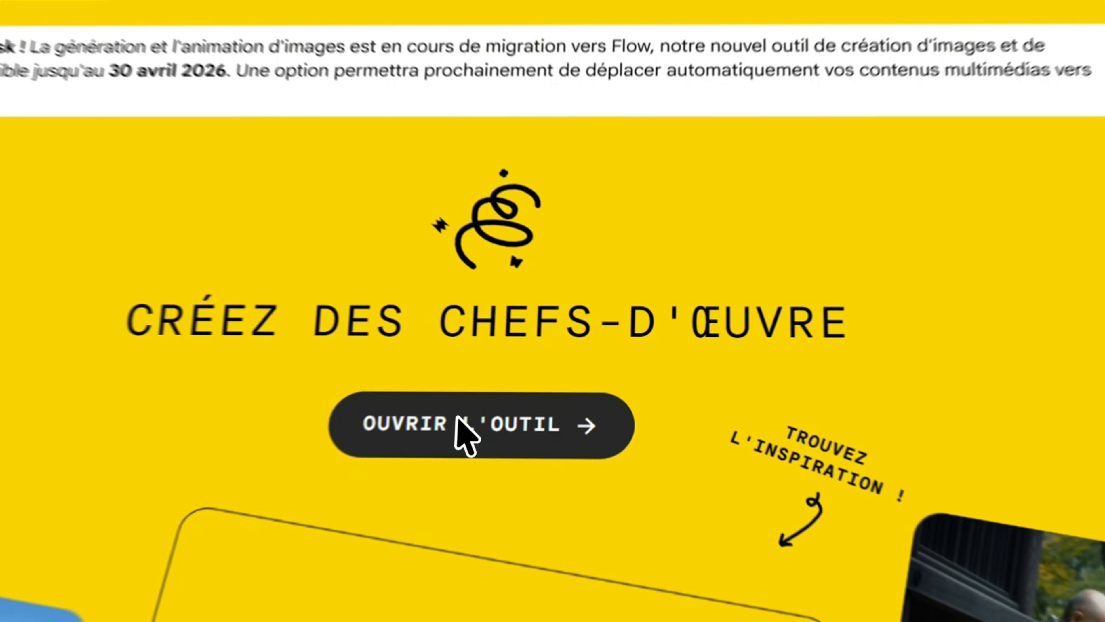
pyautogui.click(545, 392)
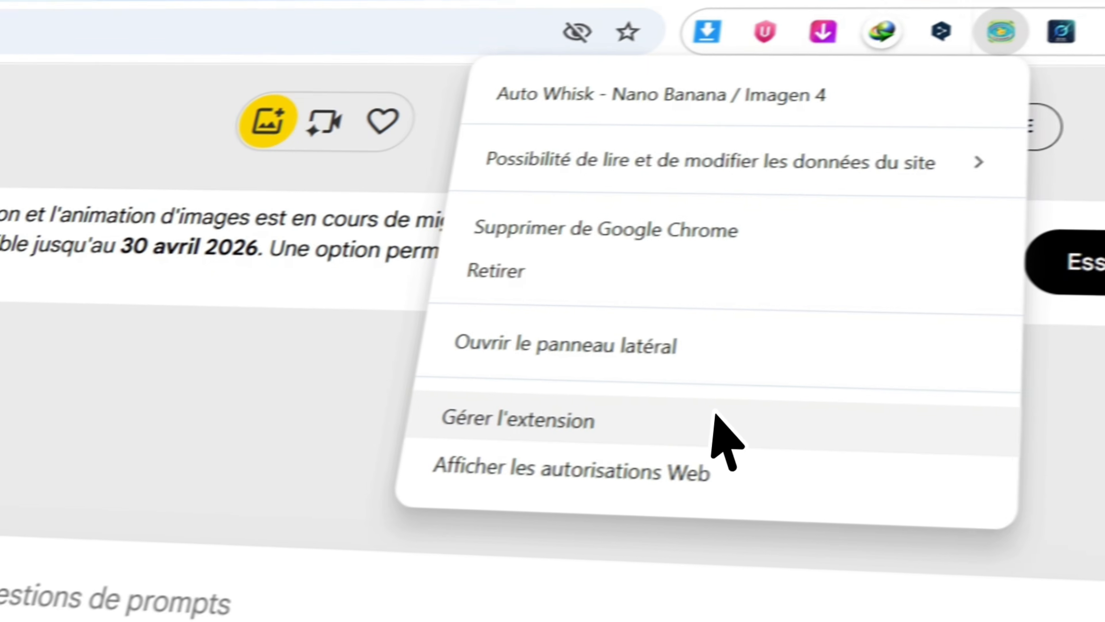
# - Go from the Auto Whisk extension's management page to the Chrome Web Store and search for "auto wisk"
pyautogui.click(417, 427)
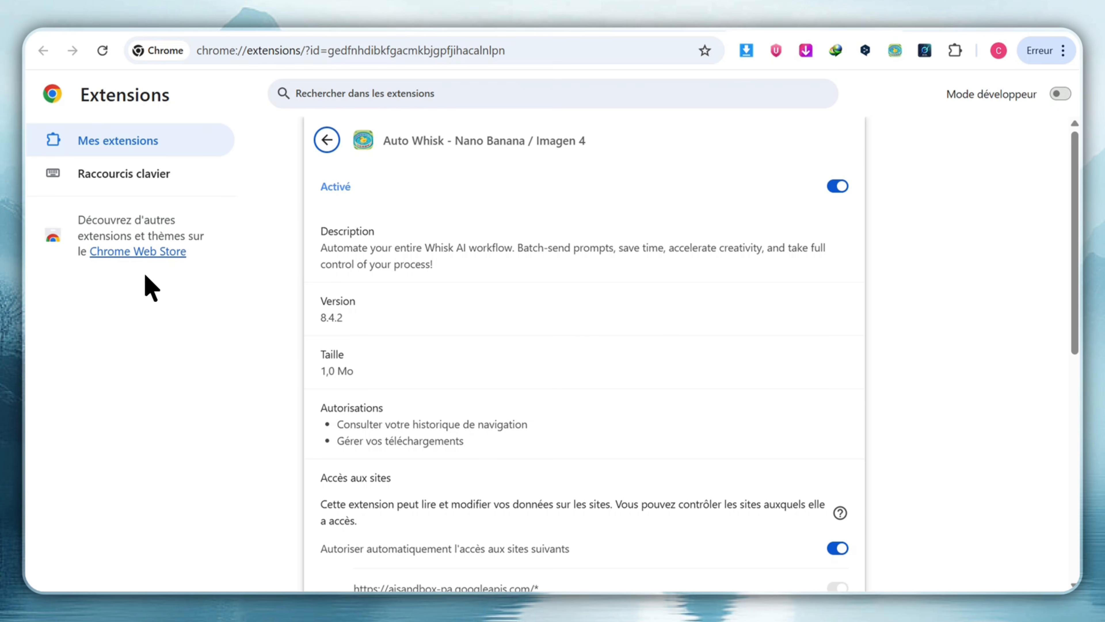
pyautogui.click(139, 252)
pyautogui.click(681, 163)
pyautogui.write('aut')
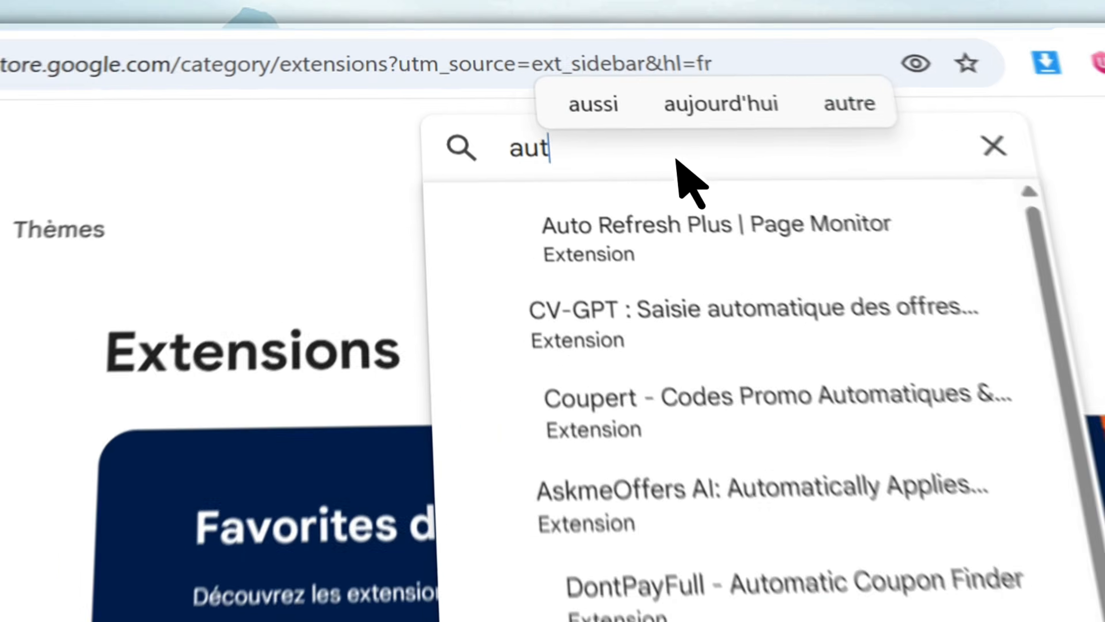
pyautogui.write('owis')
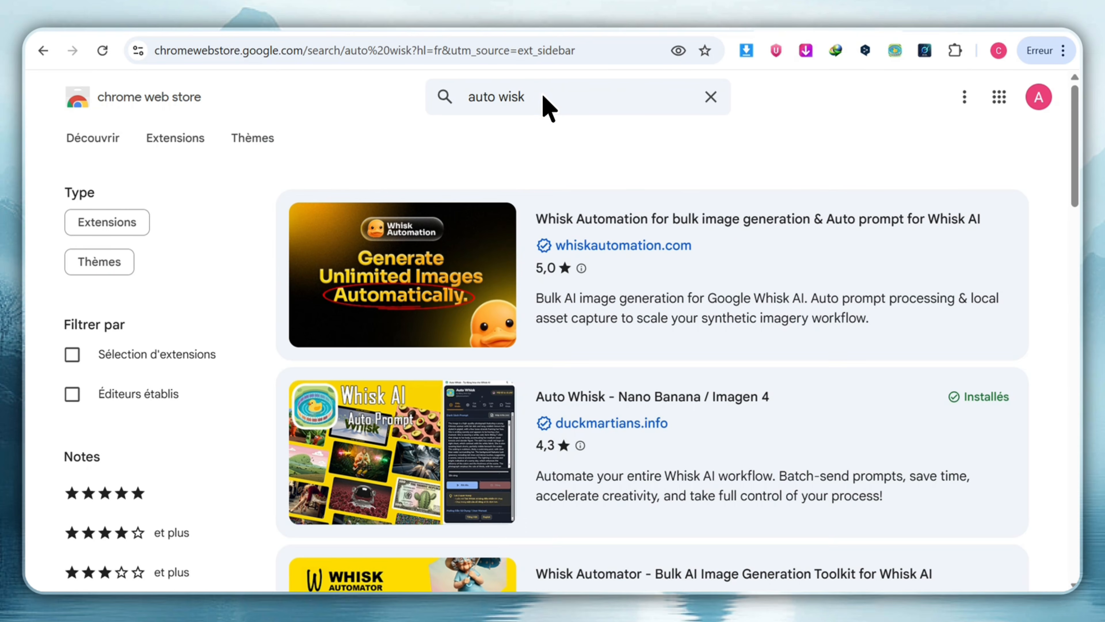
# - Open the store page of Auto Whisk - Nano Banana / Imagen 4 and check its pin in the browser's extension list
pyautogui.scroll(-1, 600, 407)
pyautogui.click(599, 407)
pyautogui.click(955, 50)
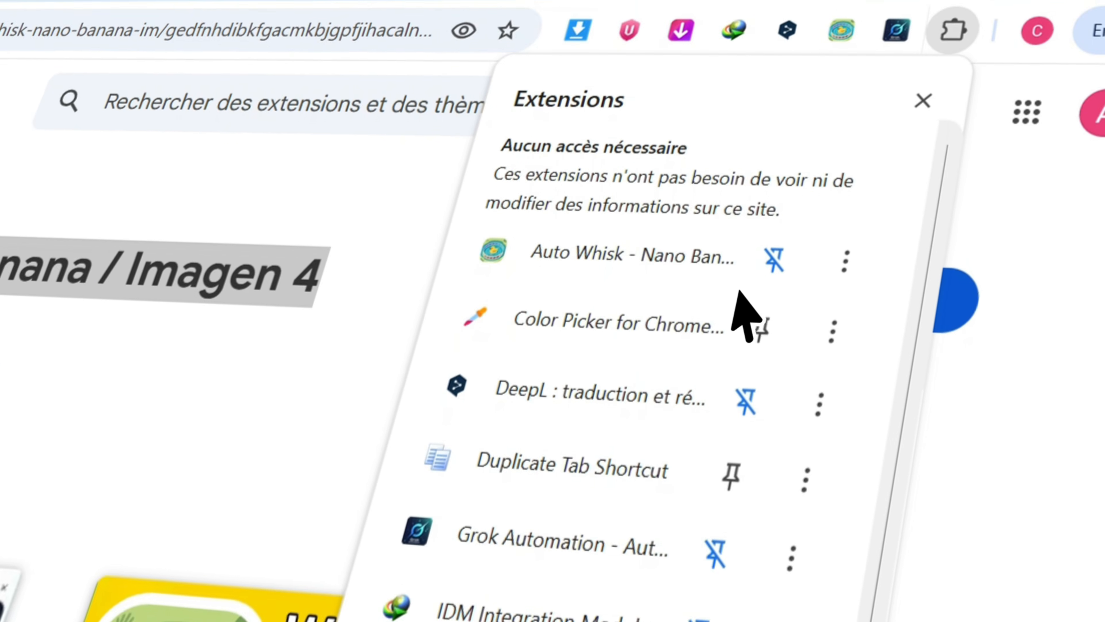
pyautogui.click(585, 266)
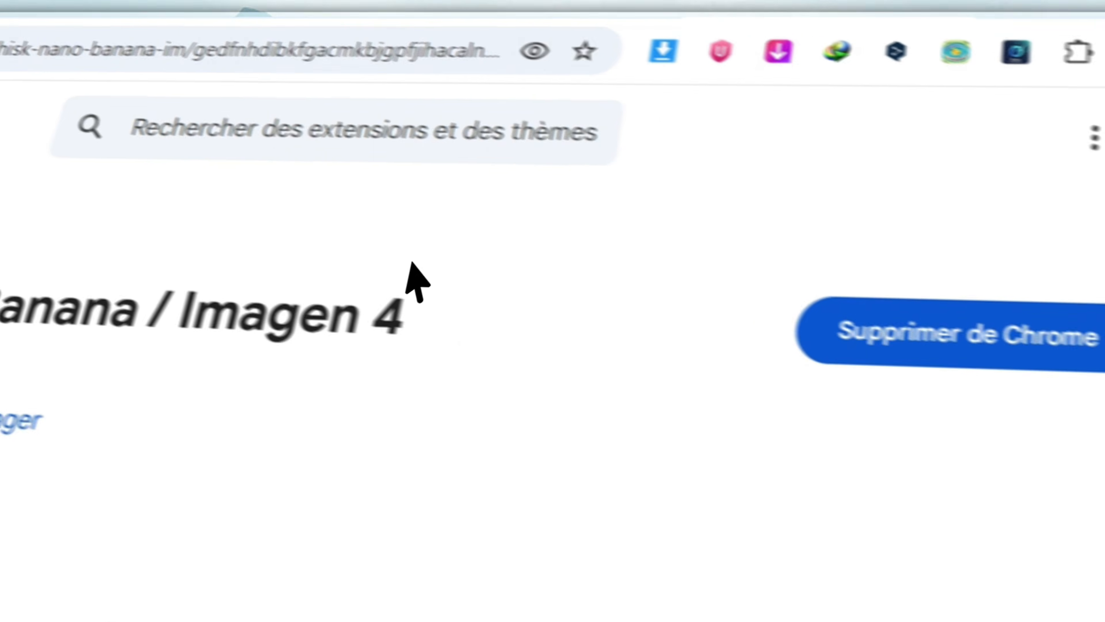
# - Return to Whisk, start Auto Whisk Version 7.5.1 (DOM), and clear all text from its prompt list
pyautogui.click(539, 4)
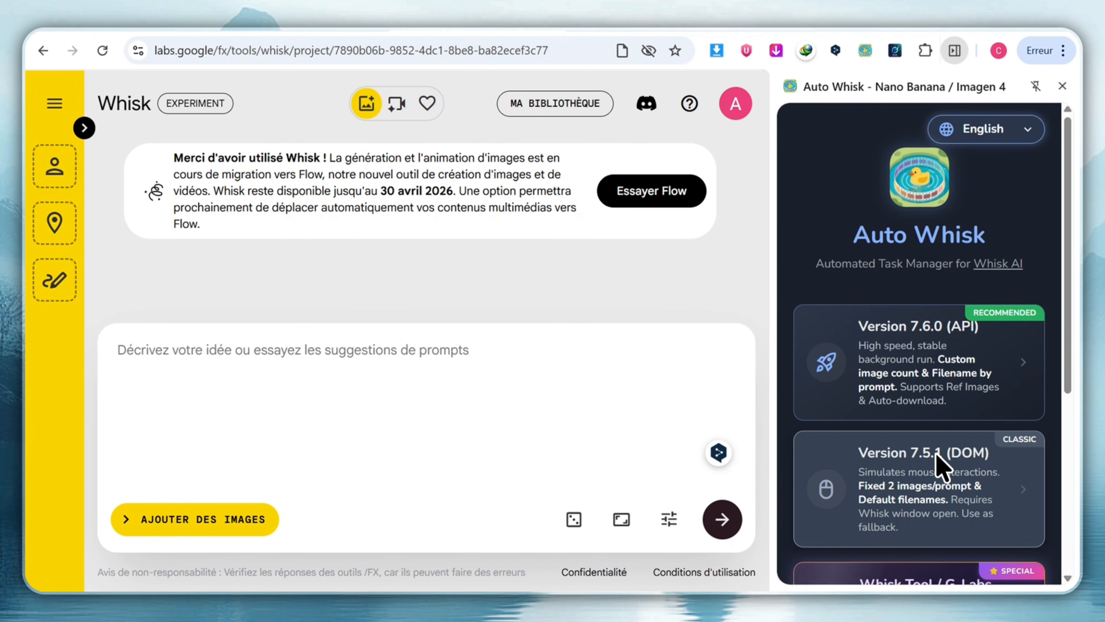
pyautogui.click(921, 468)
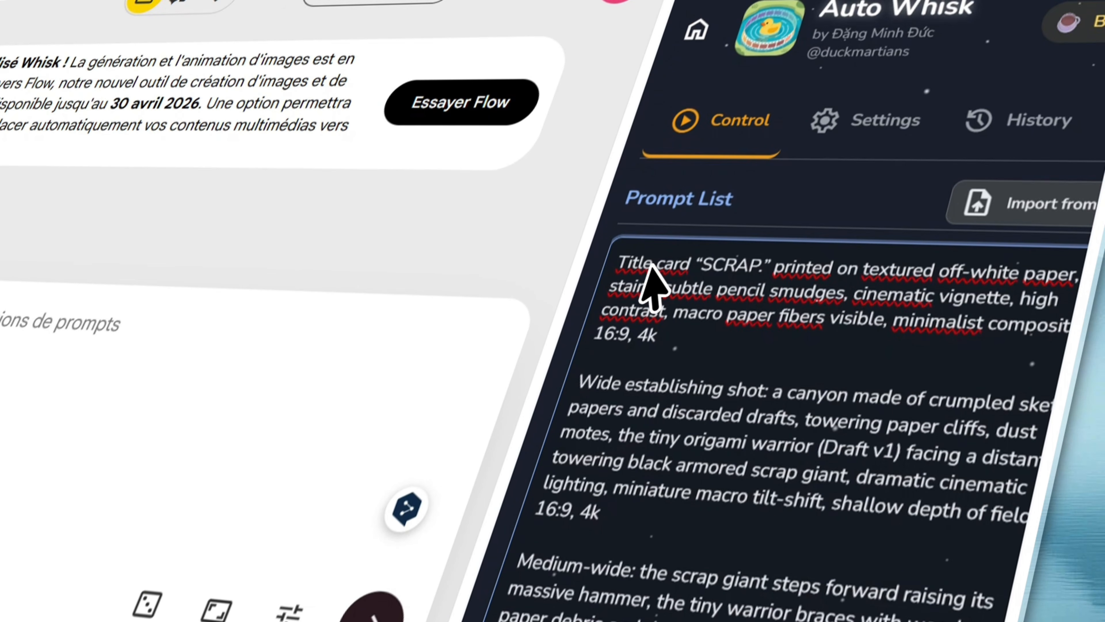
pyautogui.hotkey('ctrl', 'a')
pyautogui.press('Delete')
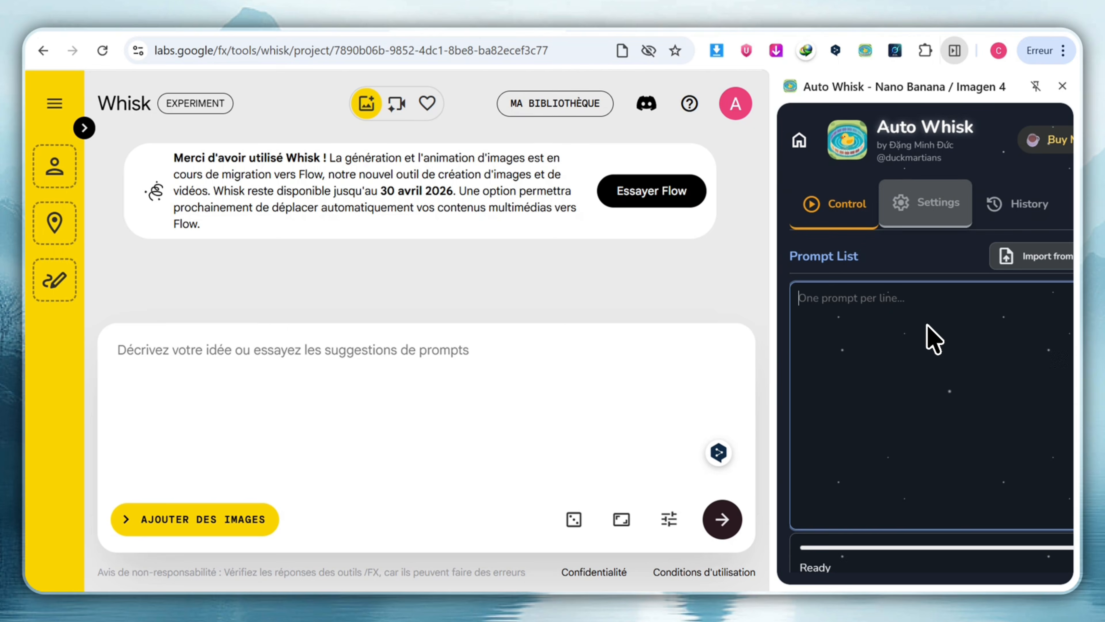
# - Set Auto Whisk's fixed wait time to 20 seconds and look over its remaining settings
pyautogui.click(936, 204)
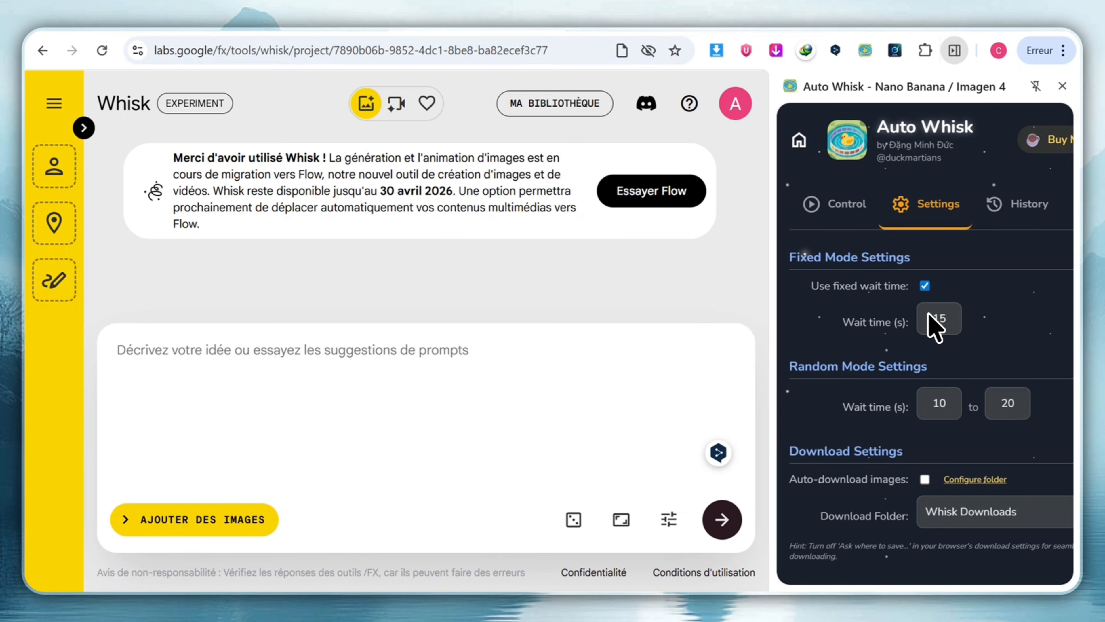
pyautogui.doubleClick(931, 317)
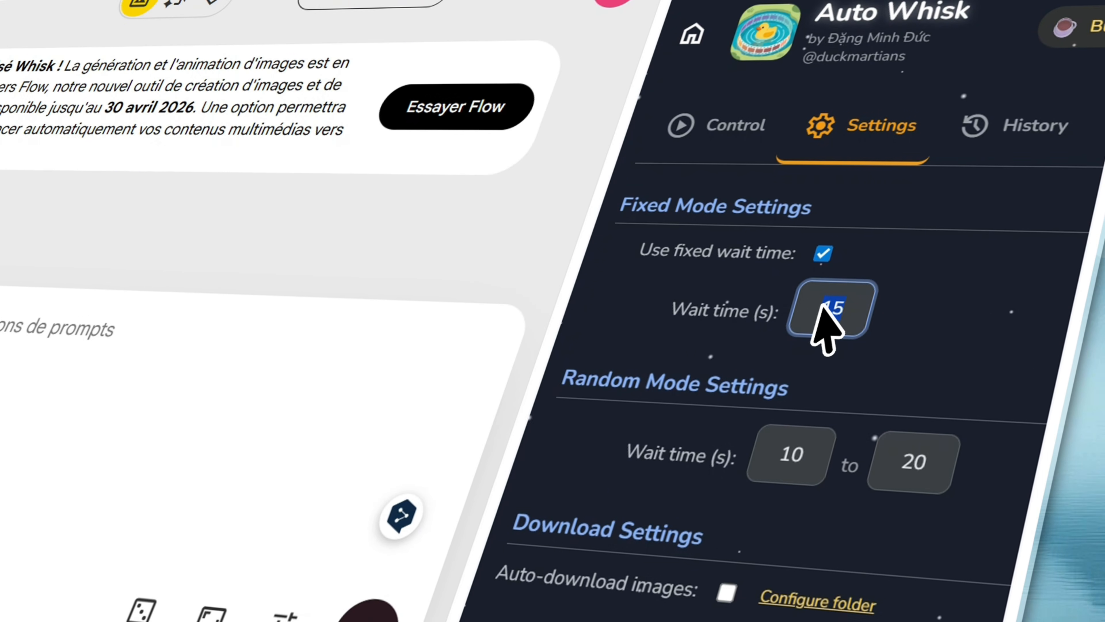
pyautogui.write('10')
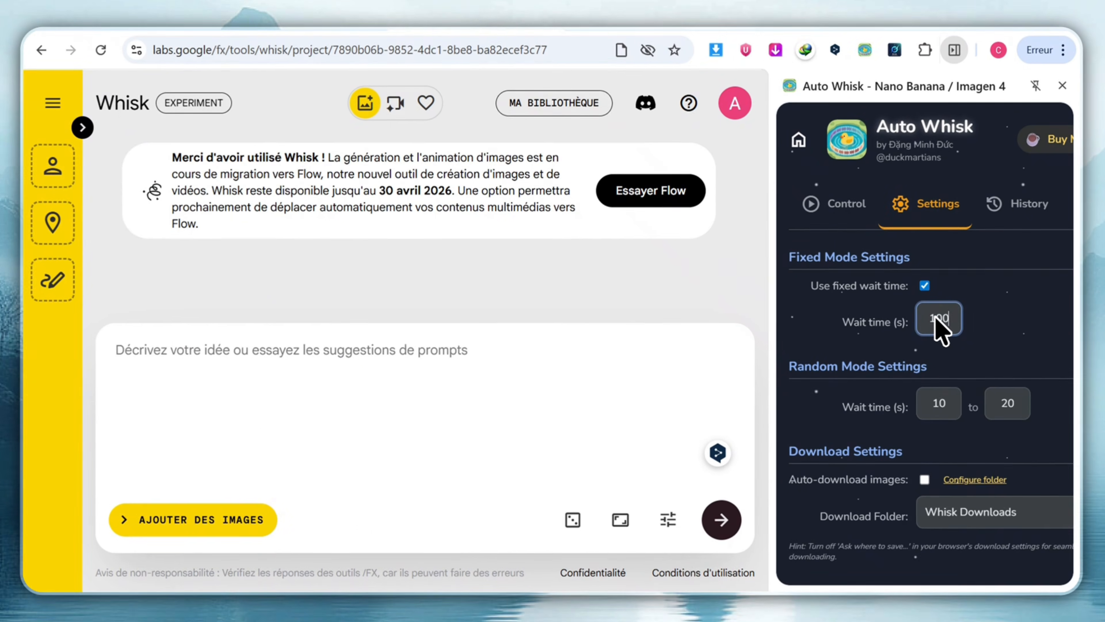
pyautogui.hotkey('ctrl', 'z')
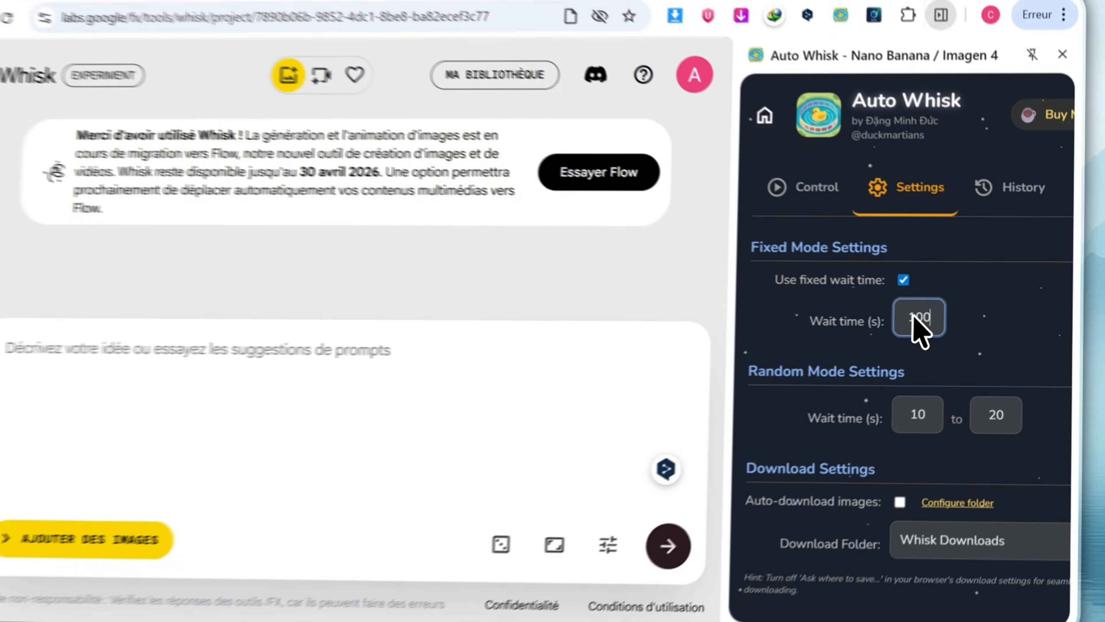
pyautogui.write('10')
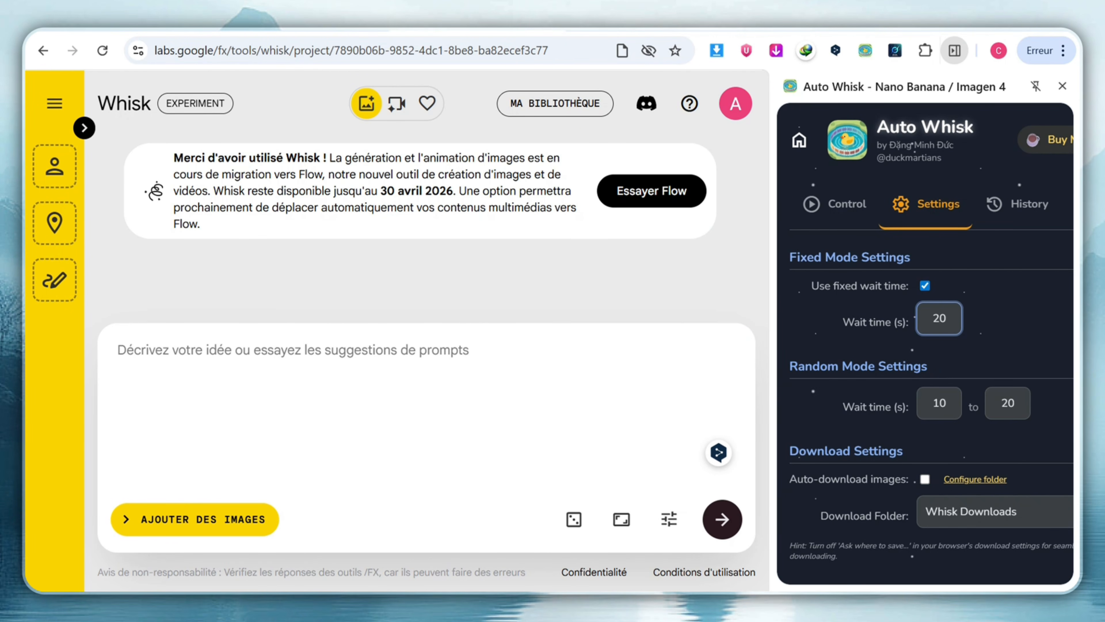
pyautogui.scroll(-2, 931, 409)
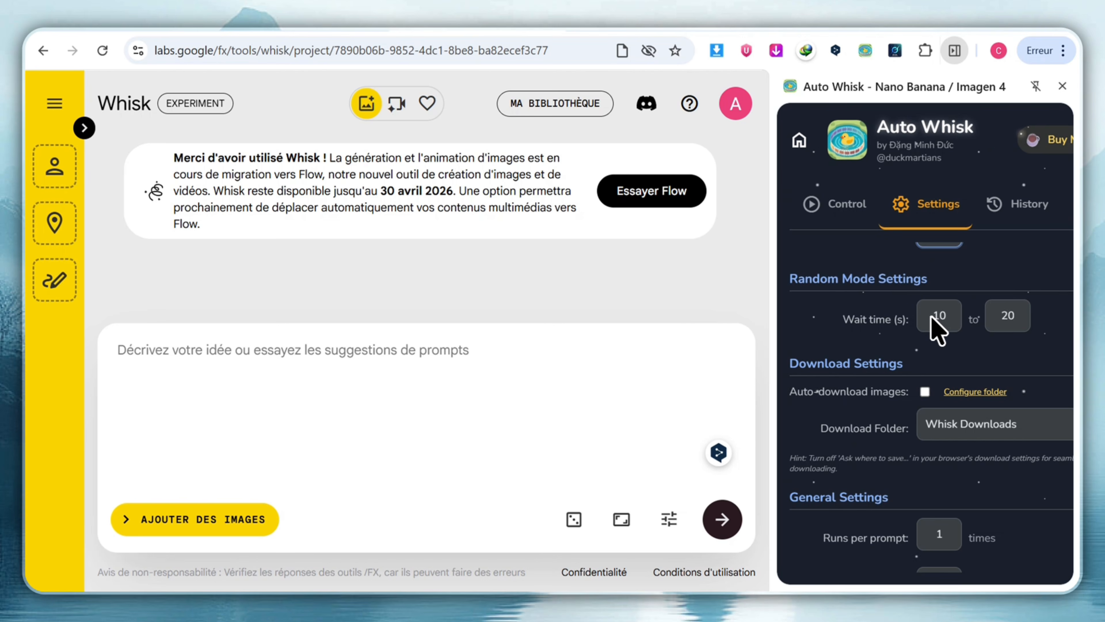
pyautogui.scroll(-2, 940, 343)
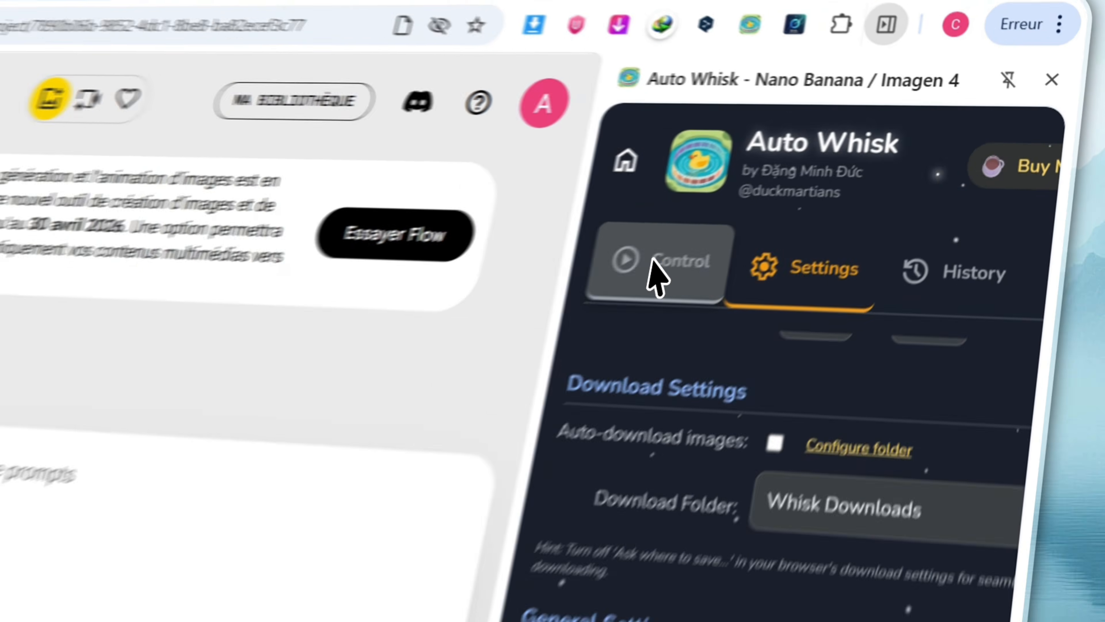
# - Fill the prompt list with the origami warrior, scrap giant and metal screw prompts, separated by blank lines, and review them
pyautogui.click(833, 206)
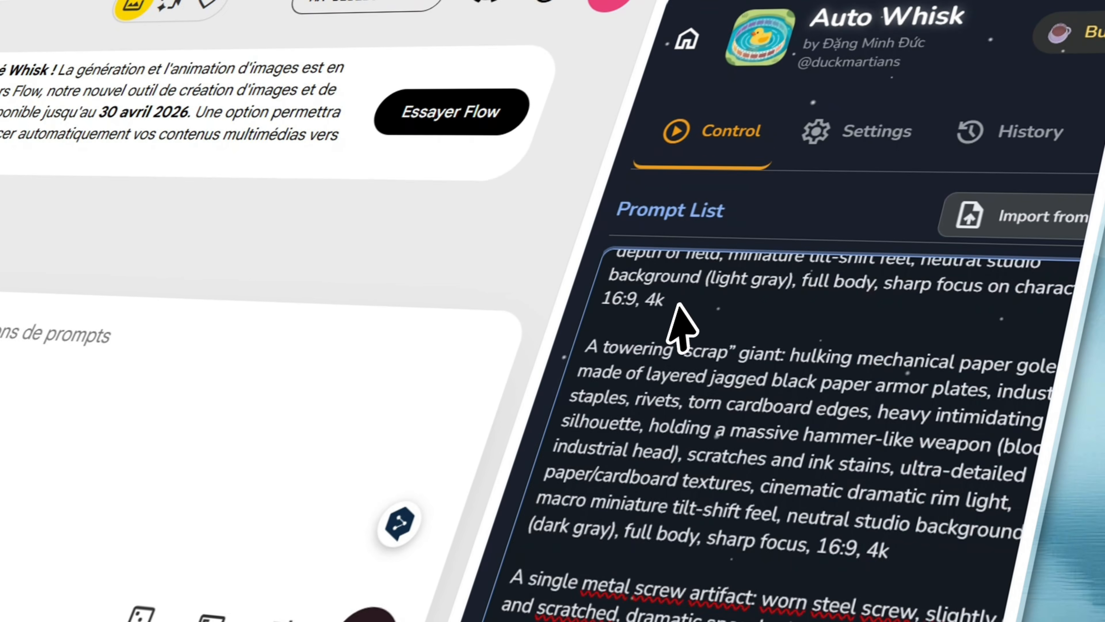
pyautogui.scroll(3, 565, 466)
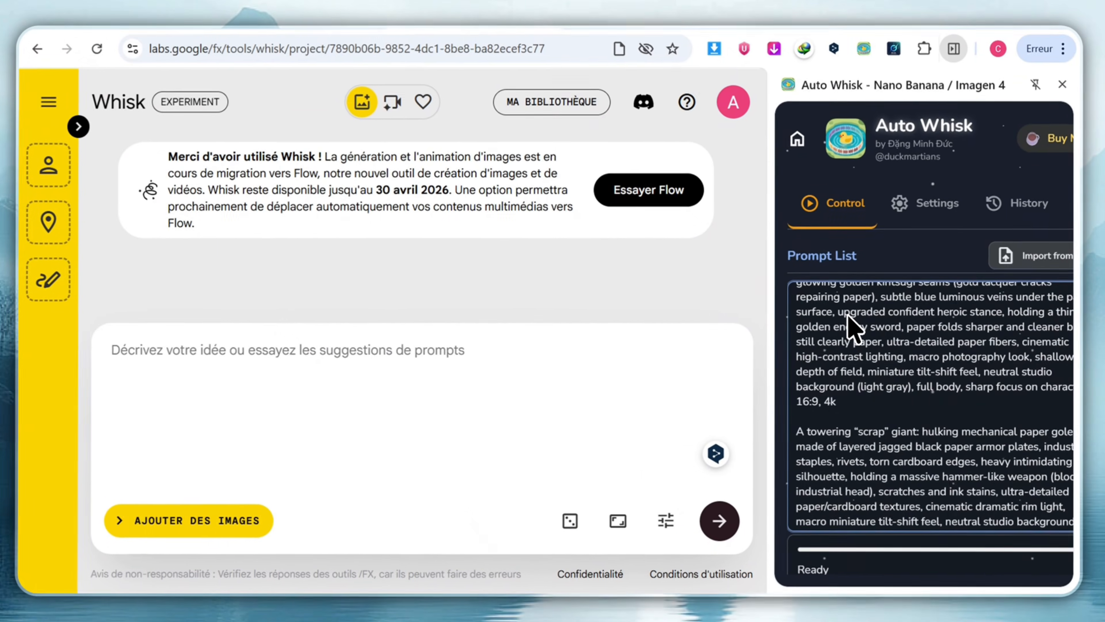
pyautogui.scroll(2, 678, 326)
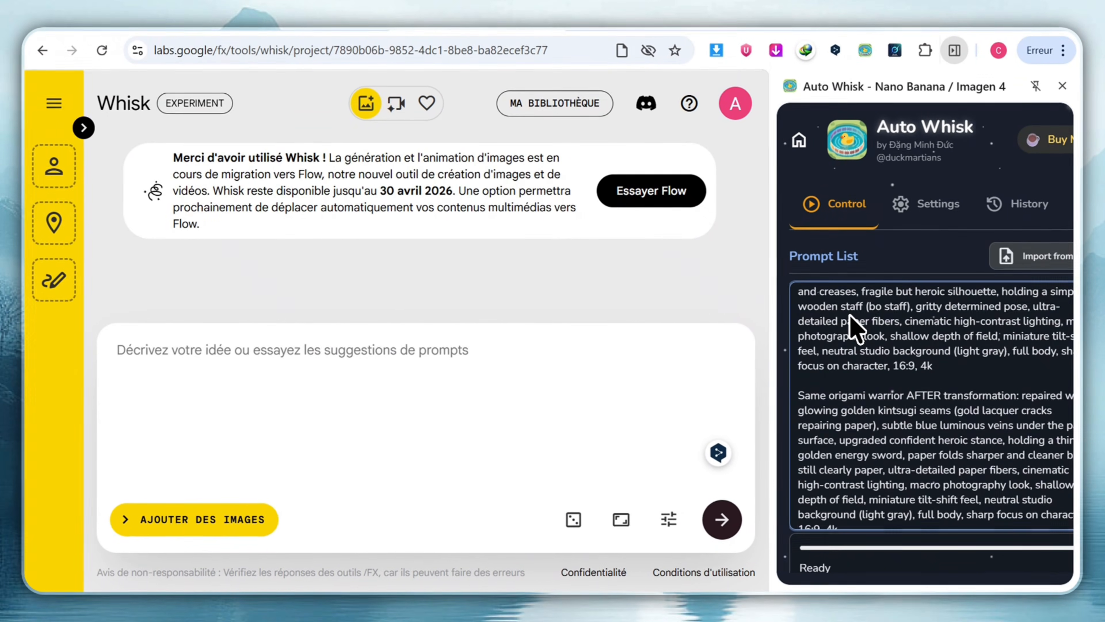
pyautogui.scroll(2, 852, 327)
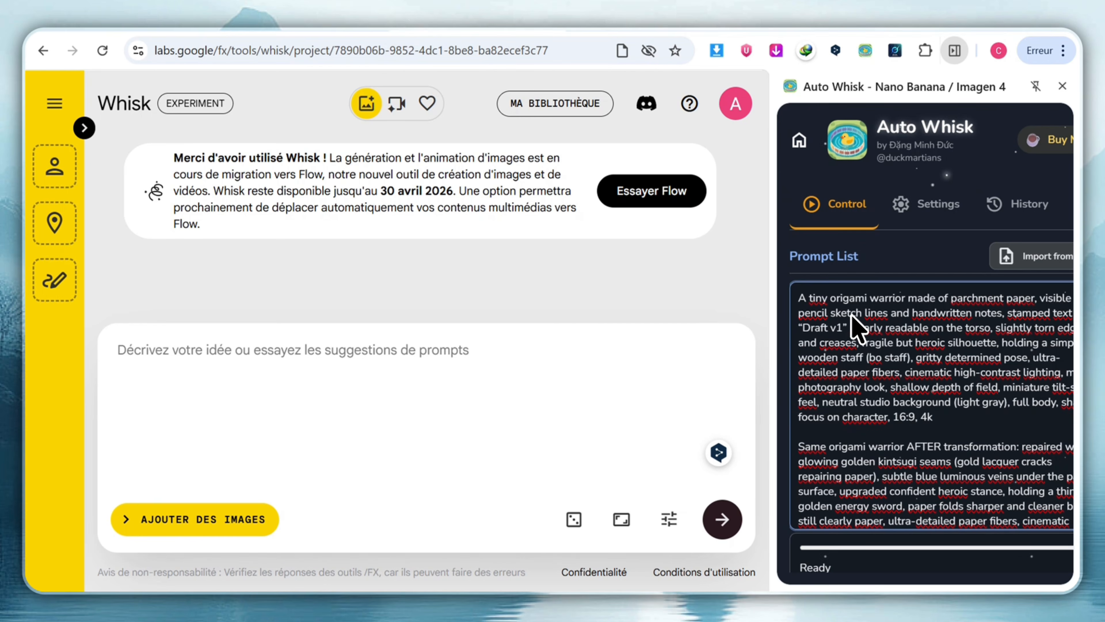
pyautogui.scroll(-3, 857, 318)
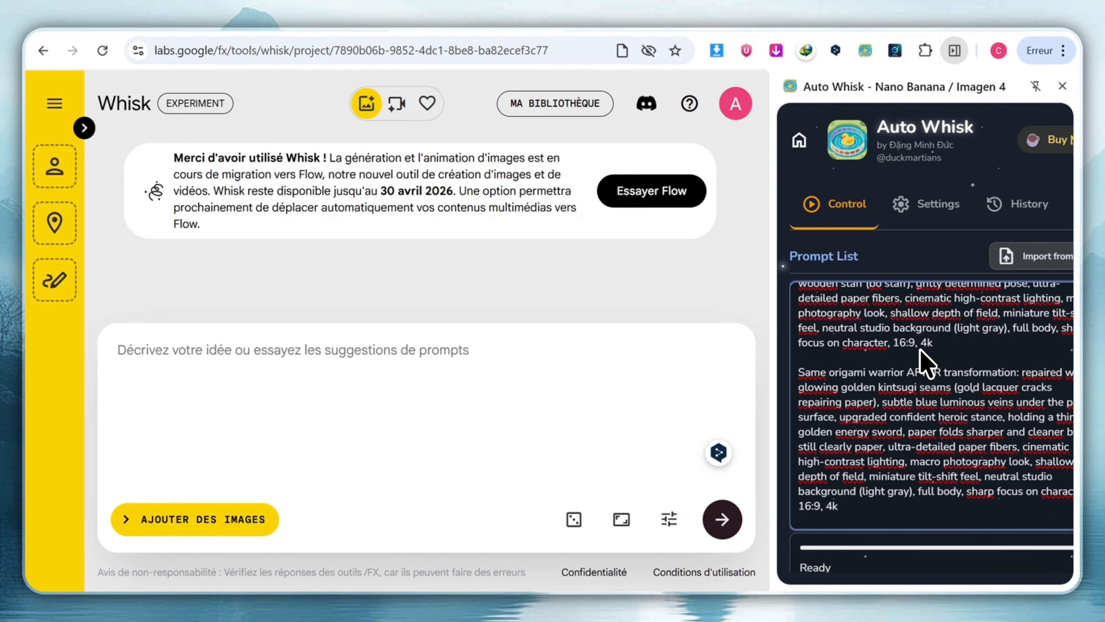
pyautogui.scroll(-3, 925, 364)
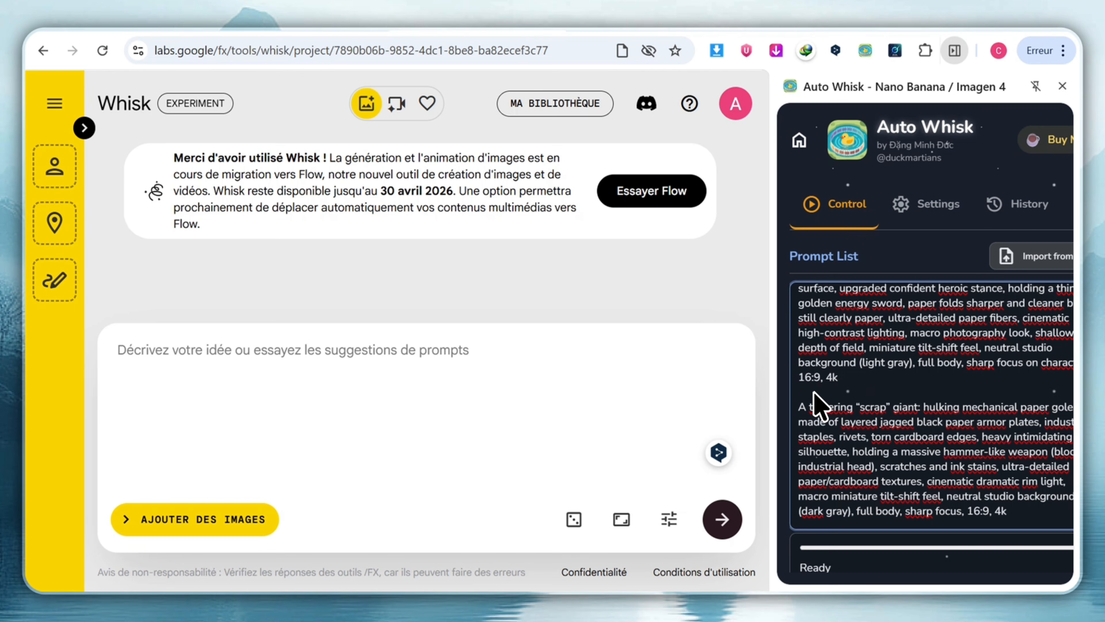
pyautogui.scroll(-2, 818, 405)
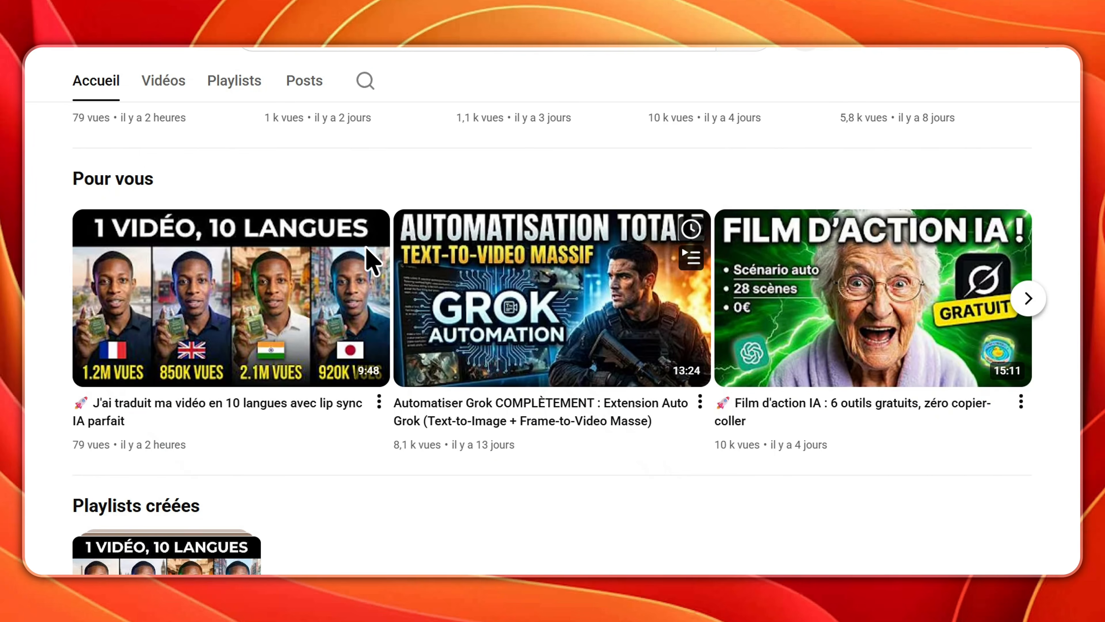
pyautogui.scroll(-4, 383, 288)
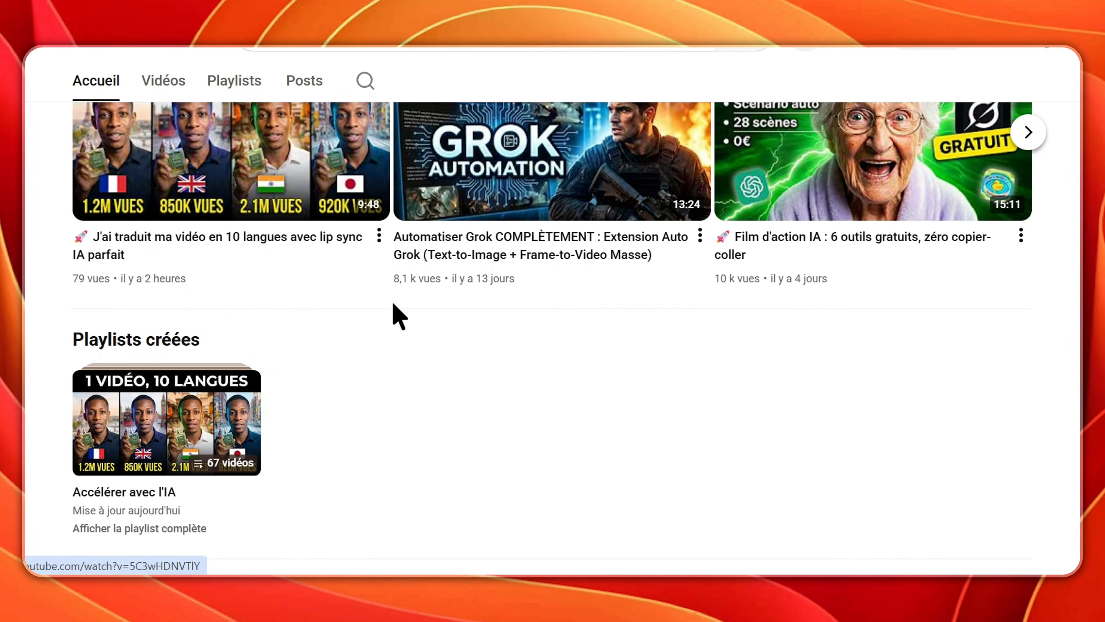
pyautogui.scroll(8, 390, 313)
pyautogui.scroll(10, 299, 307)
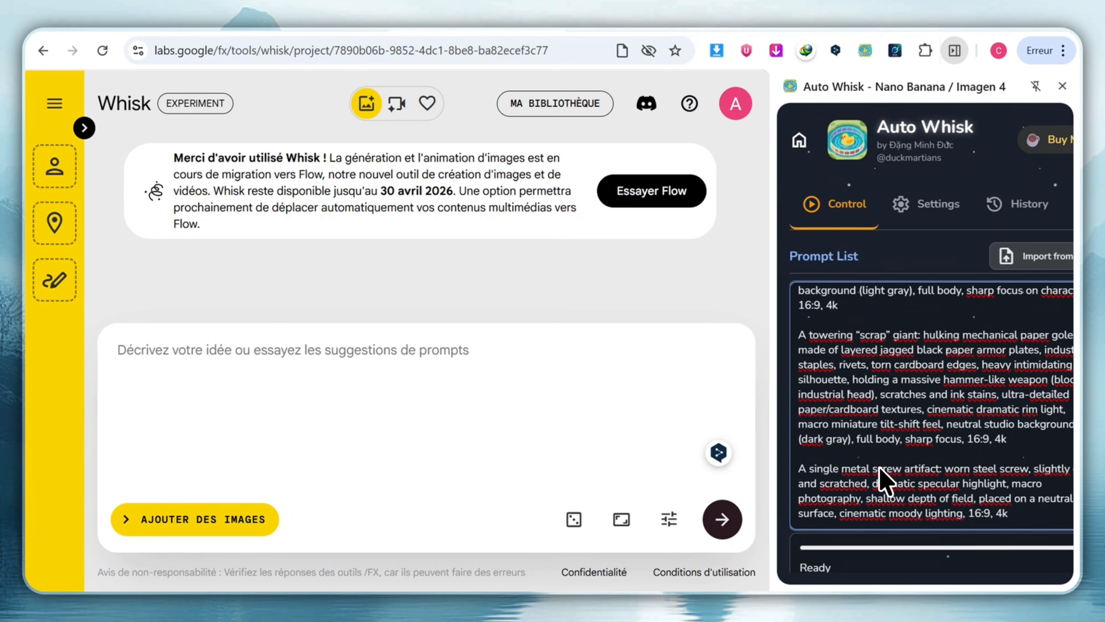
# - Start the batch image generation from the prompt list in a new Whisk project
pyautogui.scroll(-3, 879, 466)
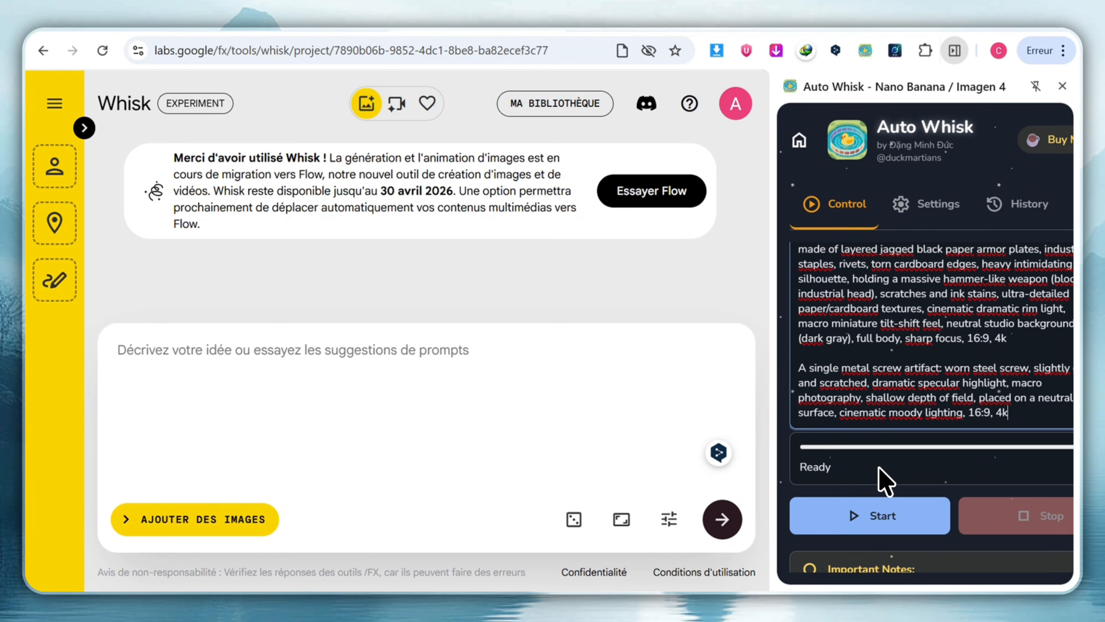
pyautogui.click(865, 483)
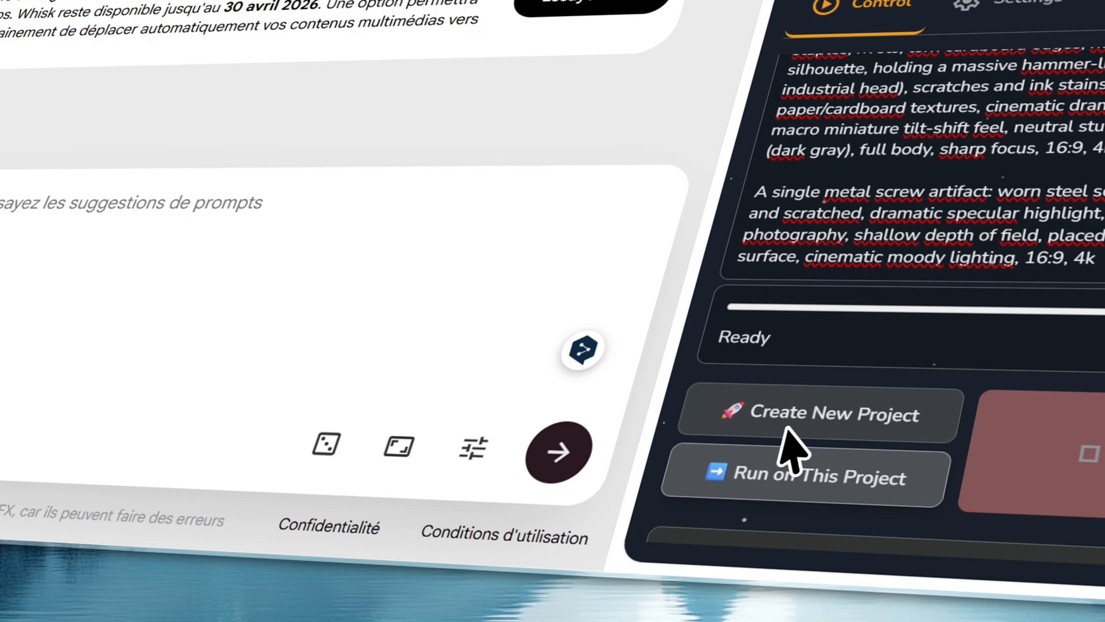
pyautogui.click(784, 430)
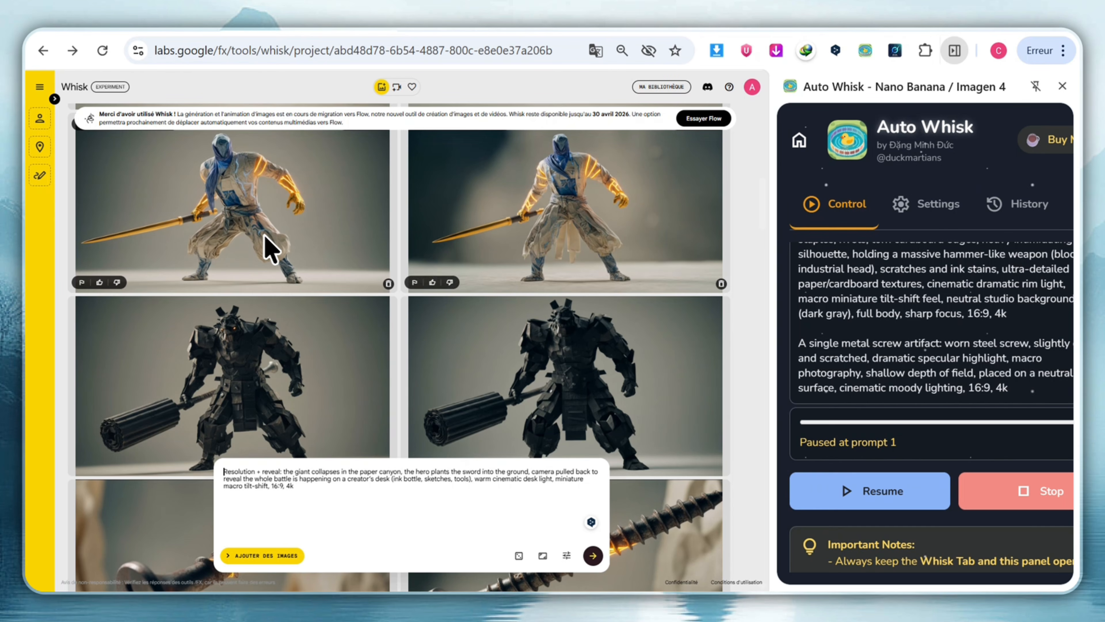
# - Enlarge the generated image of the origami warrior with the golden sword and reset the page zoom to 100 %
pyautogui.click(277, 237)
pyautogui.click(623, 51)
pyautogui.click(621, 83)
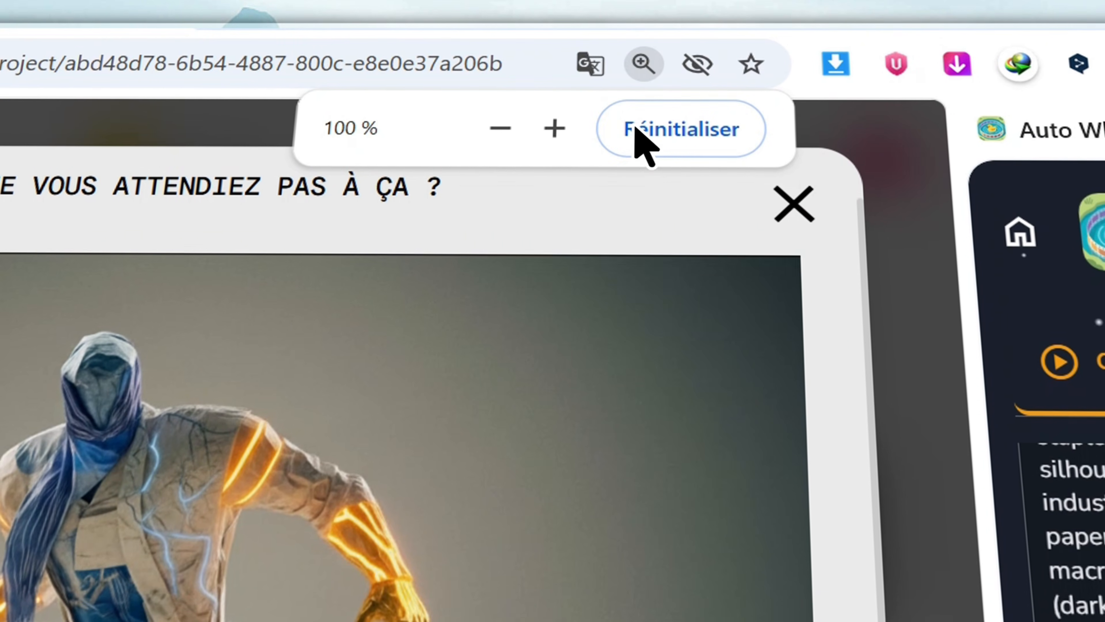
pyautogui.moveTo(532, 113); pyautogui.dragTo(333, 112)
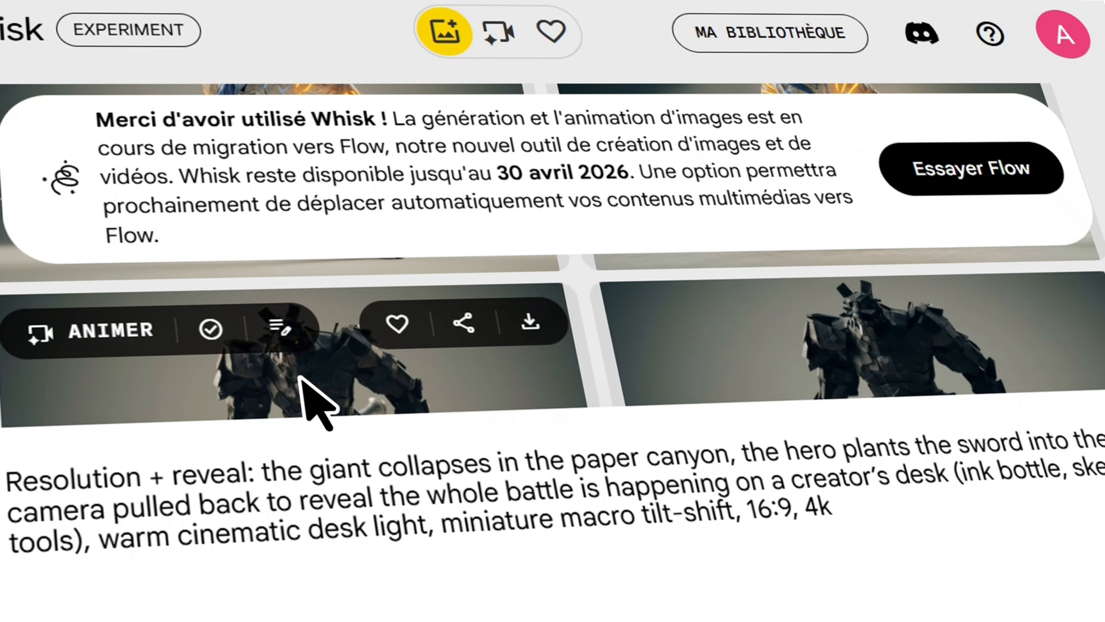
# - View the generated black scrap giant image at full size, close it, and enlarge the metal screw image
pyautogui.click(388, 364)
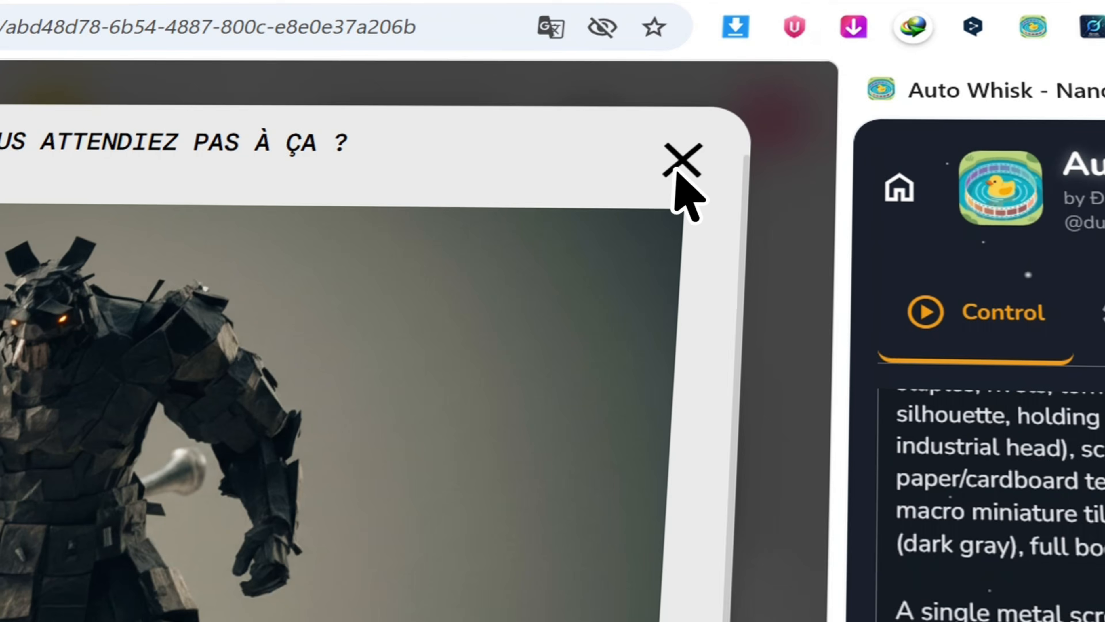
pyautogui.click(1008, 68)
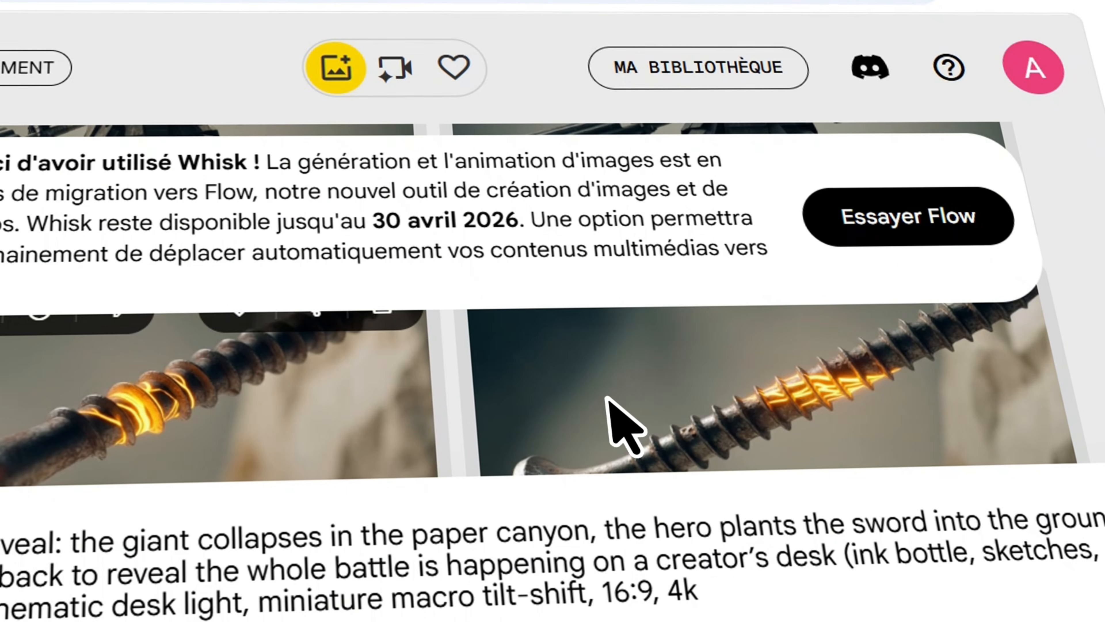
pyautogui.click(608, 399)
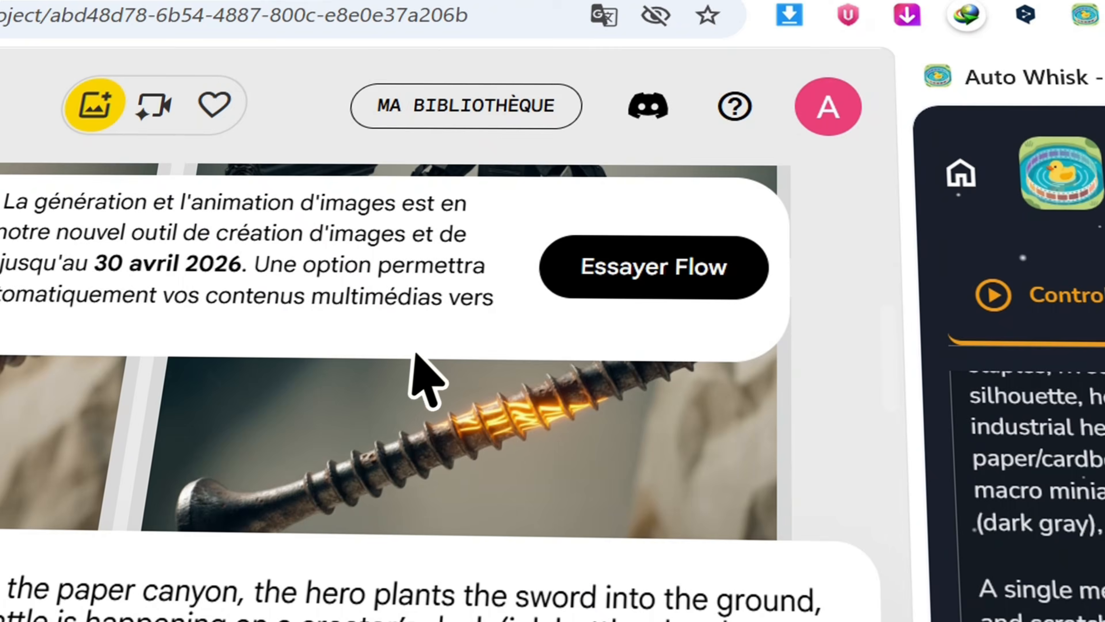
pyautogui.click(419, 370)
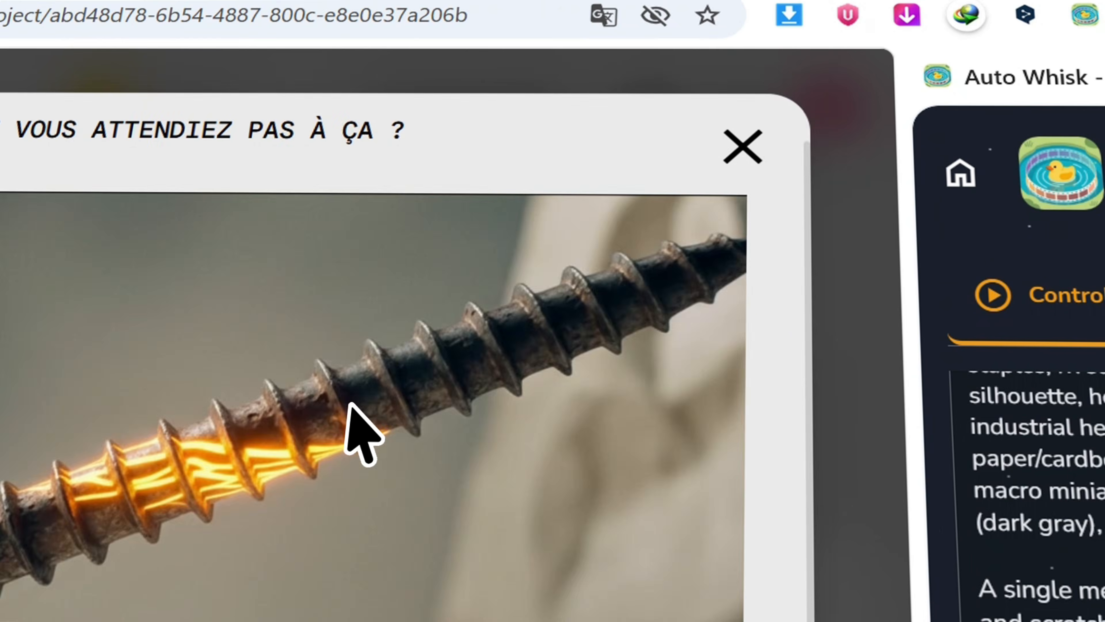
# - Close the enlarged metal screw and black scrap giant images to return to the project's image grid
pyautogui.click(743, 147)
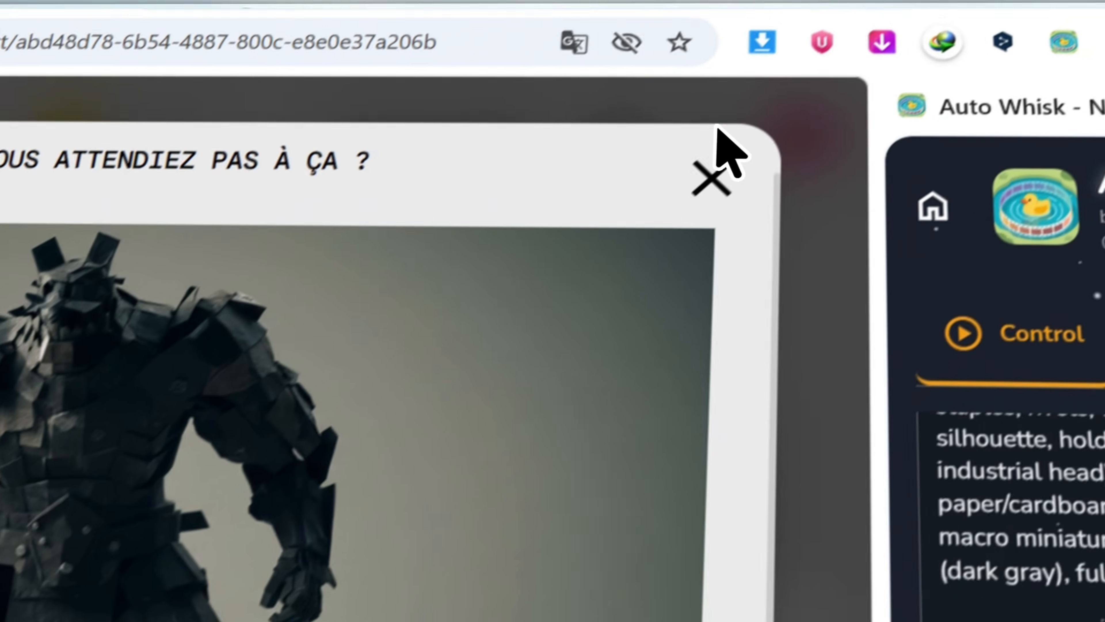
pyautogui.click(817, 89)
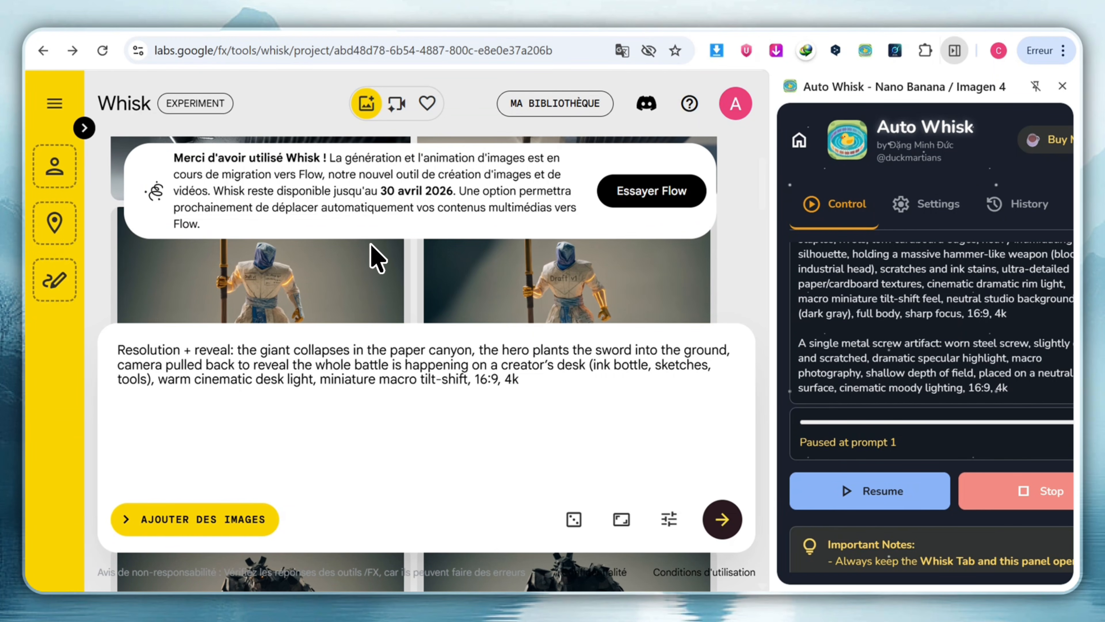
# - Add the generated golden-sword warrior and black scrap giant images to the project as object references
pyautogui.hotkey('ctrl', '-')
pyautogui.hotkey('ctrl', '-')
pyautogui.hotkey('ctrl', '-')
pyautogui.hotkey('ctrl', '-')
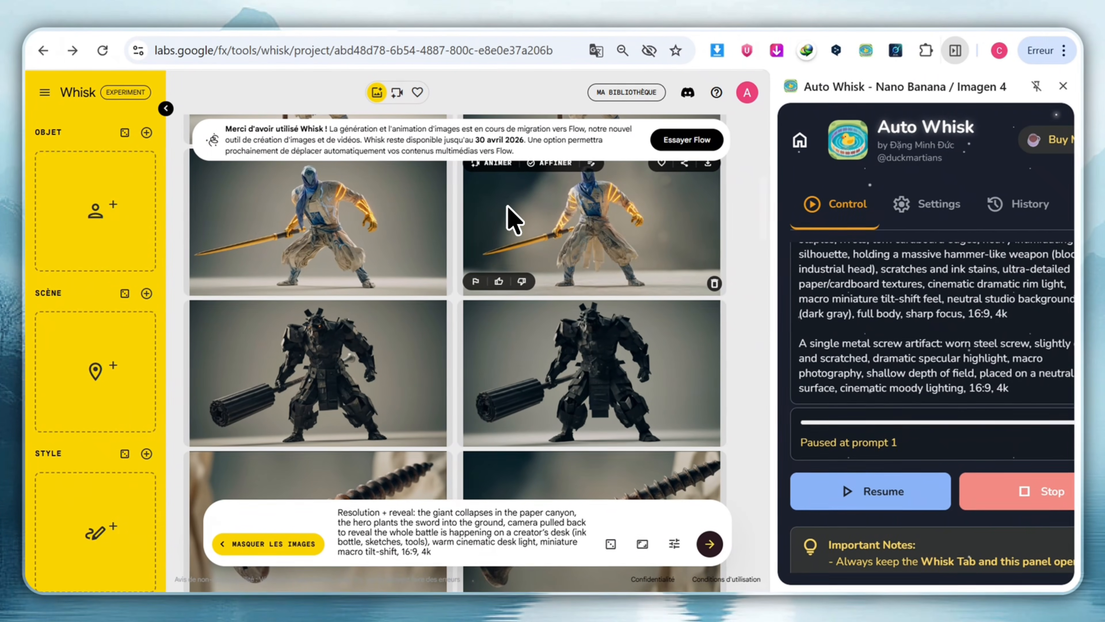
pyautogui.moveTo(541, 214); pyautogui.dragTo(113, 215)
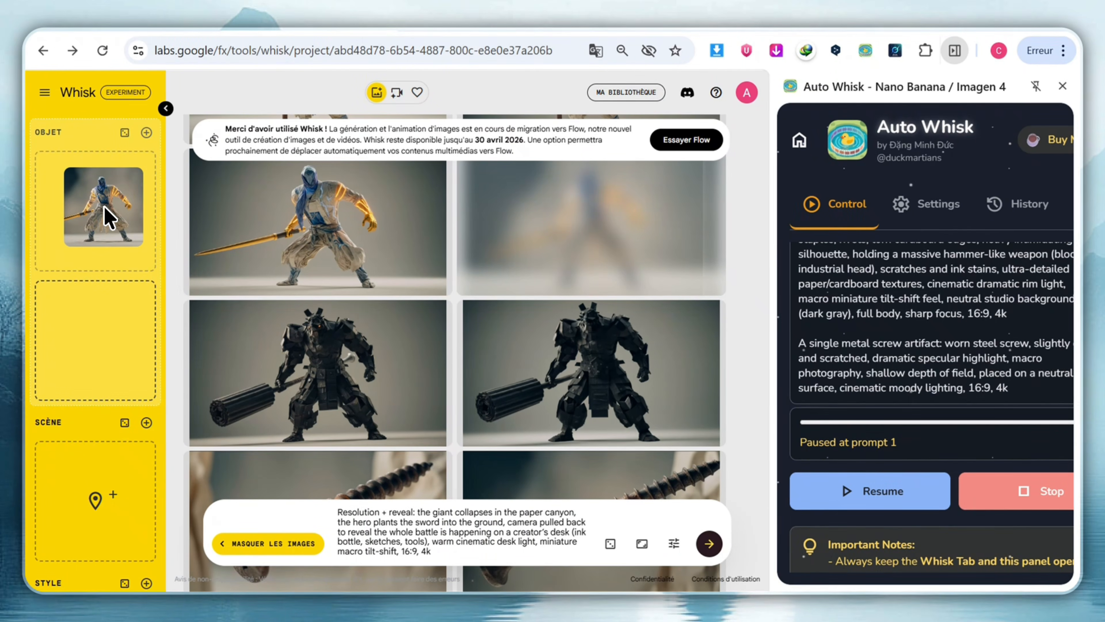
pyautogui.moveTo(104, 208); pyautogui.dragTo(104, 207)
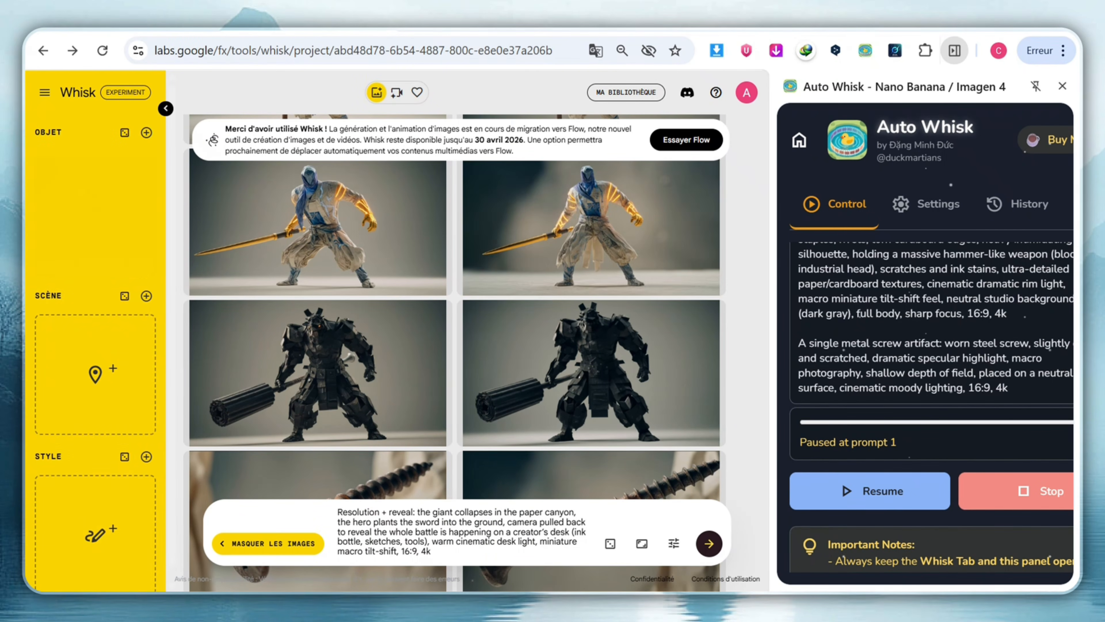
pyautogui.moveTo(574, 371); pyautogui.dragTo(101, 279)
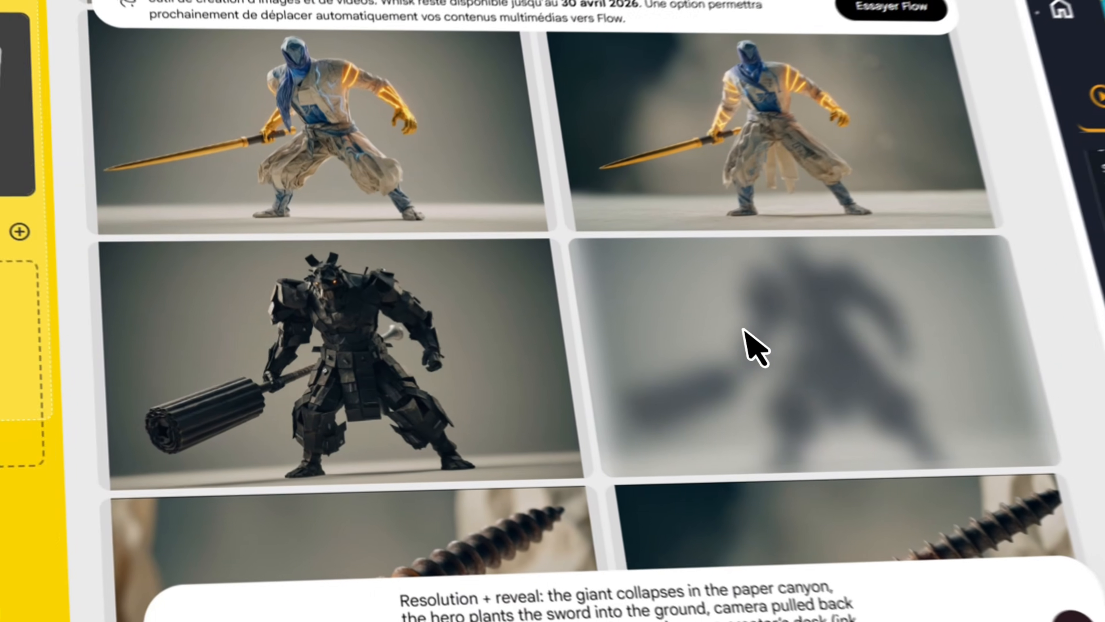
pyautogui.moveTo(743, 330); pyautogui.dragTo(136, 309)
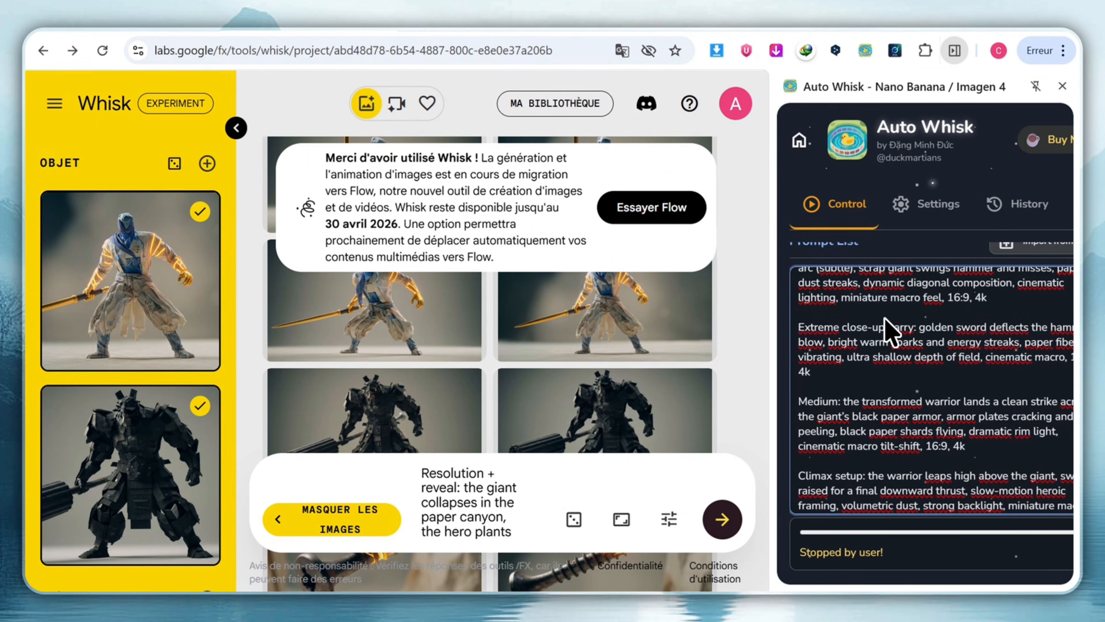
# - Replace the prompt list with the scene prompts running from the "SCRAP." title card to "Resolution + reveal", and review them
pyautogui.hotkey('ctrl', 'a')
pyautogui.press('BackSpace')
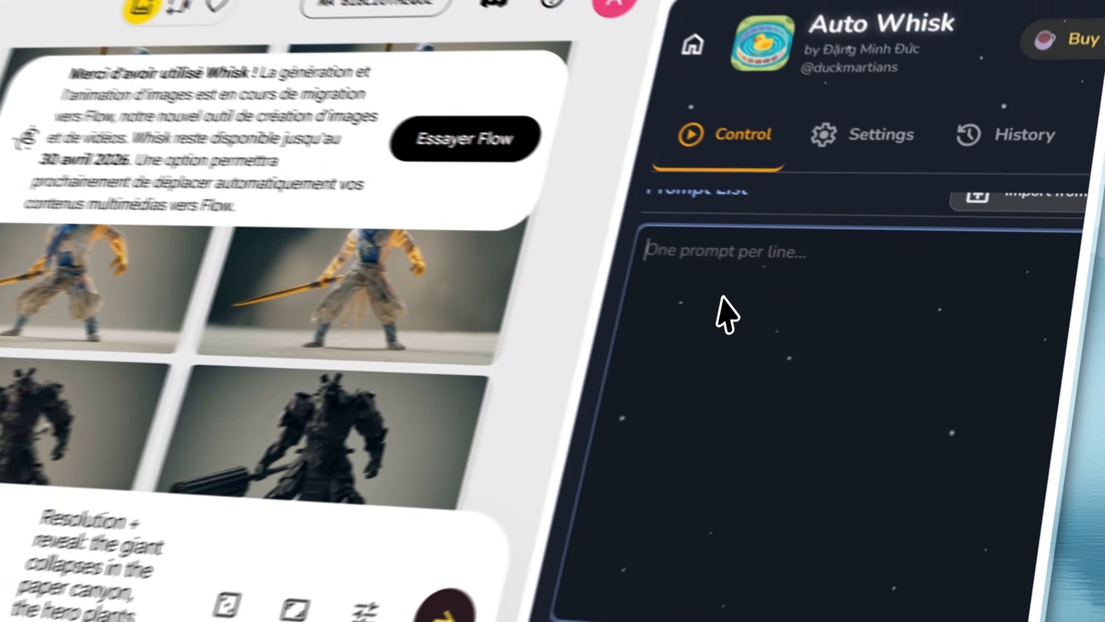
pyautogui.hotkey('ctrl', 'v')
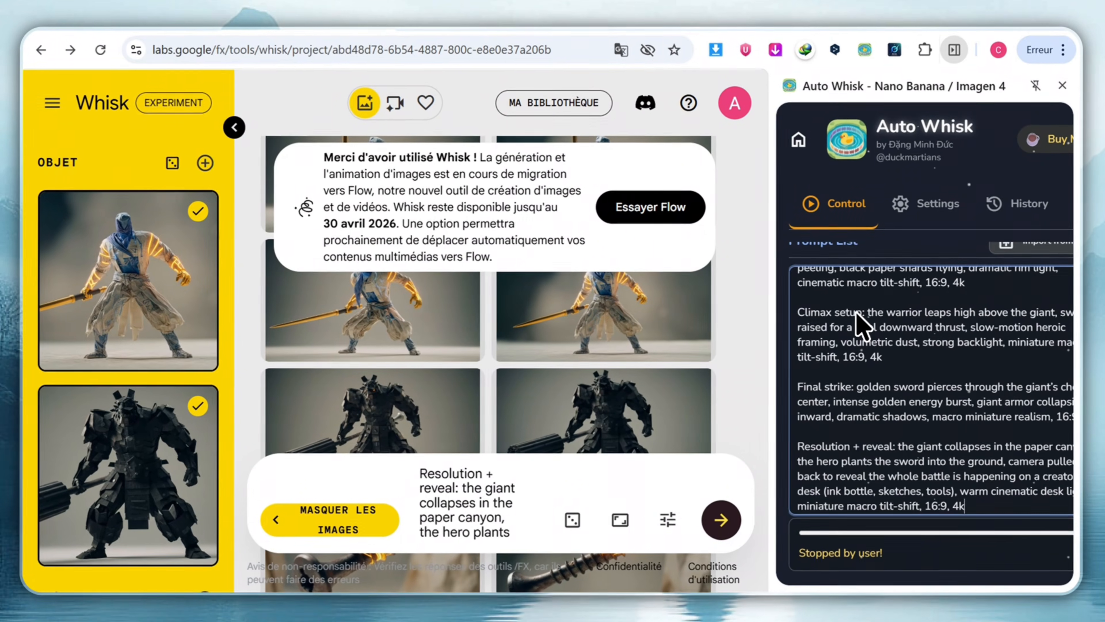
pyautogui.scroll(2, 858, 321)
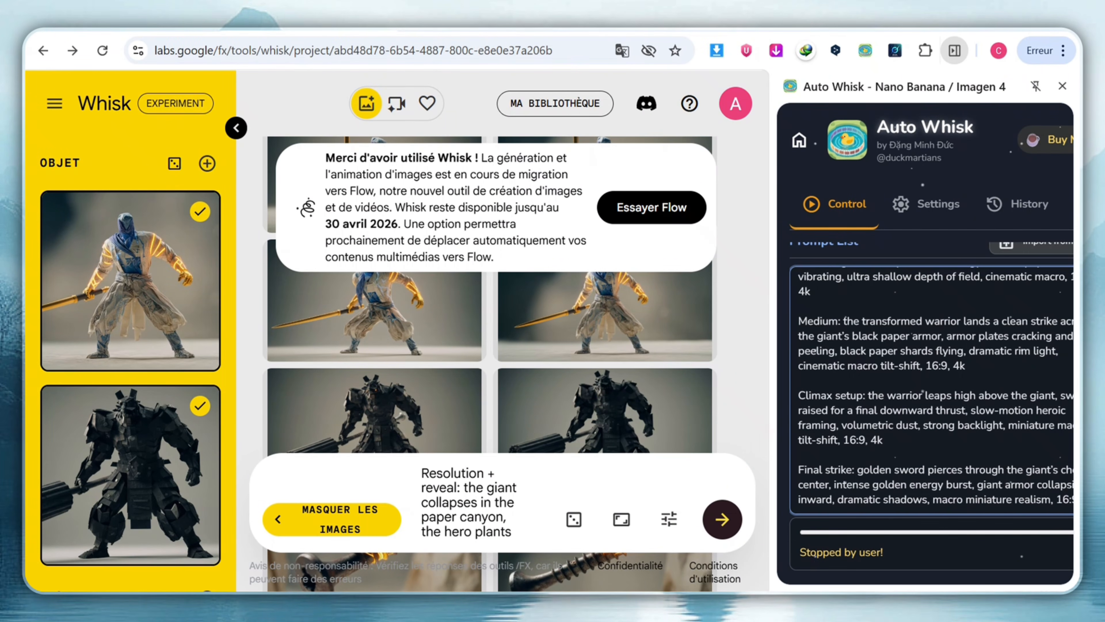
pyautogui.scroll(10, 931, 392)
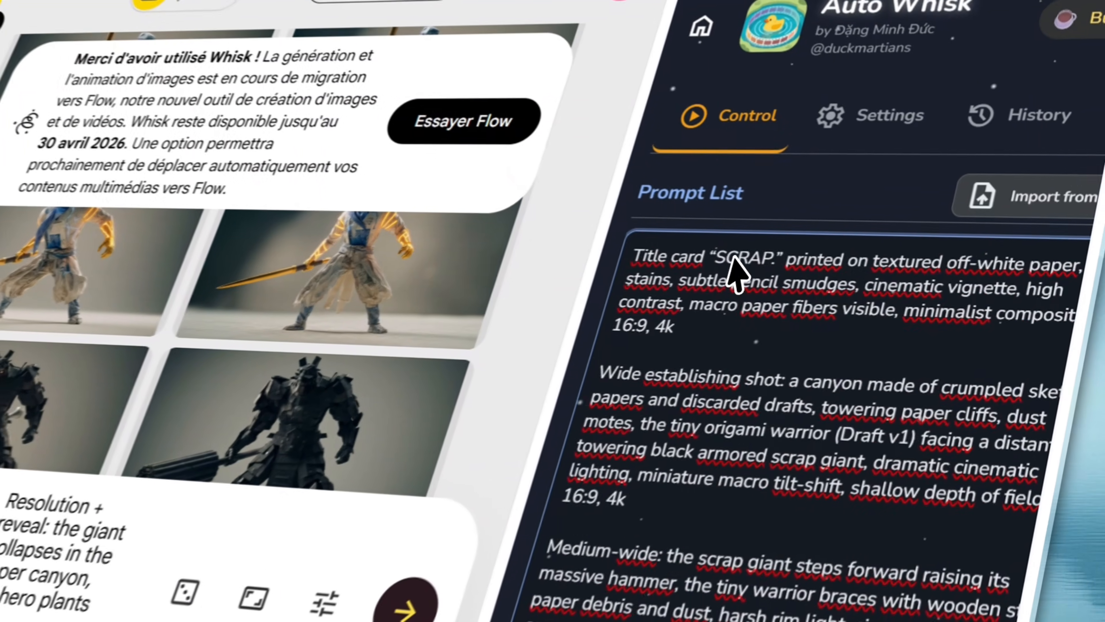
pyautogui.scroll(-5, 852, 320)
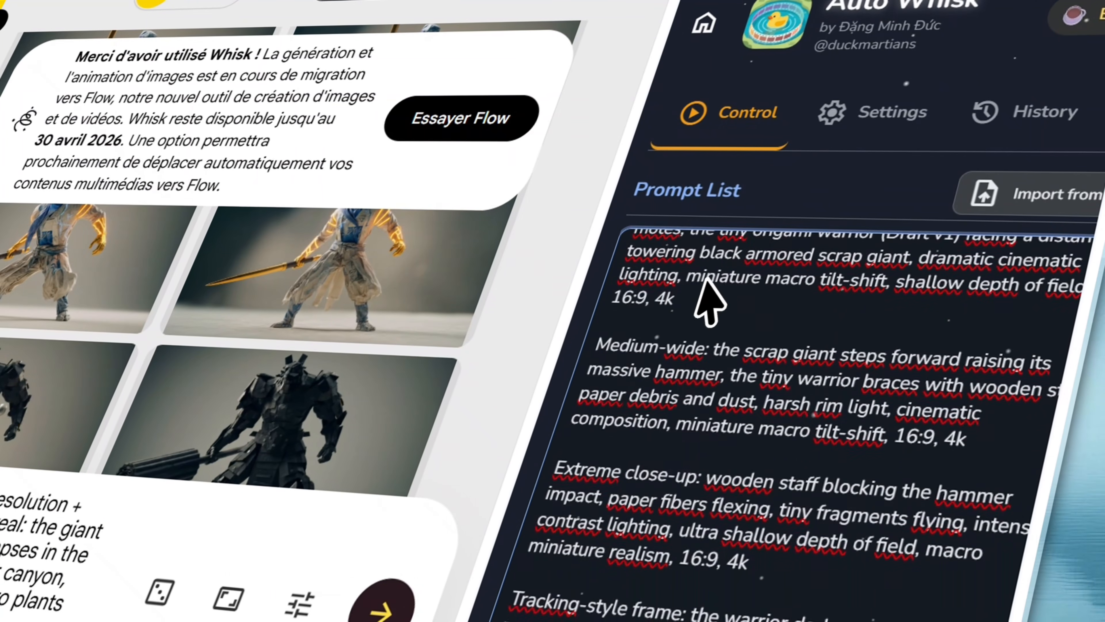
pyautogui.scroll(-8, 742, 357)
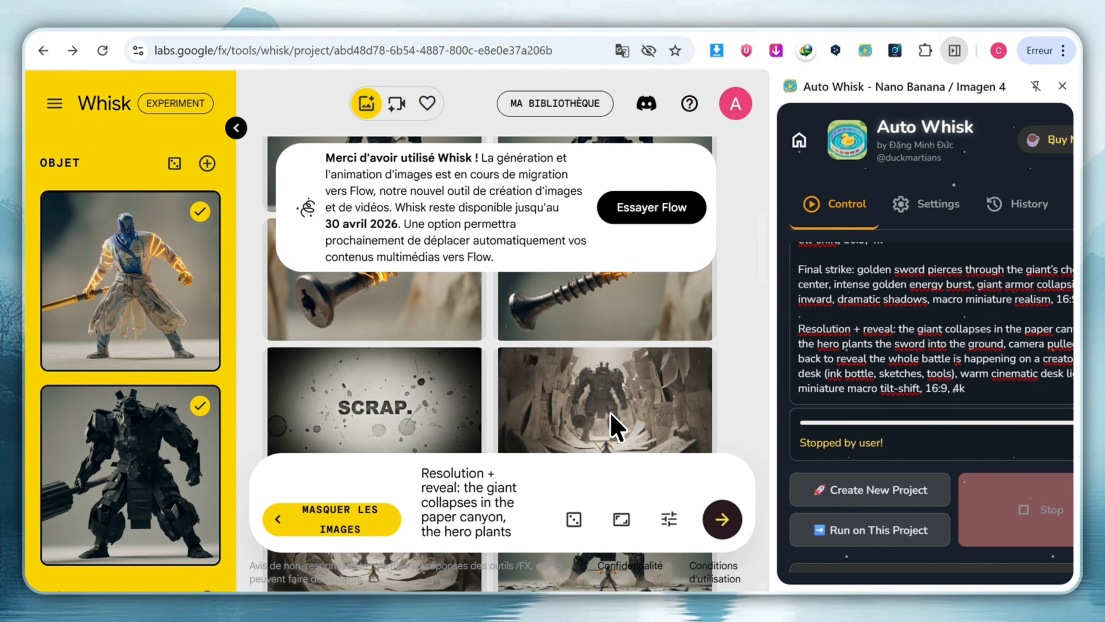
# - View the generated scene images in the project, including the SCRAP. title card, the paper canyon and the giant facing the warrior
pyautogui.scroll(-1, 528, 392)
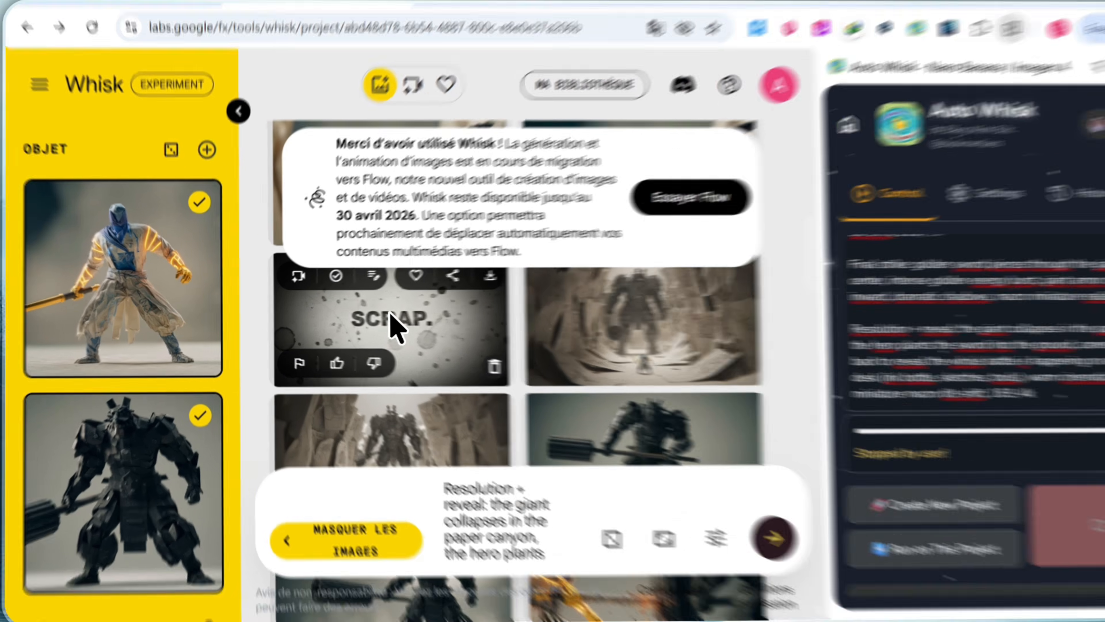
pyautogui.click(377, 335)
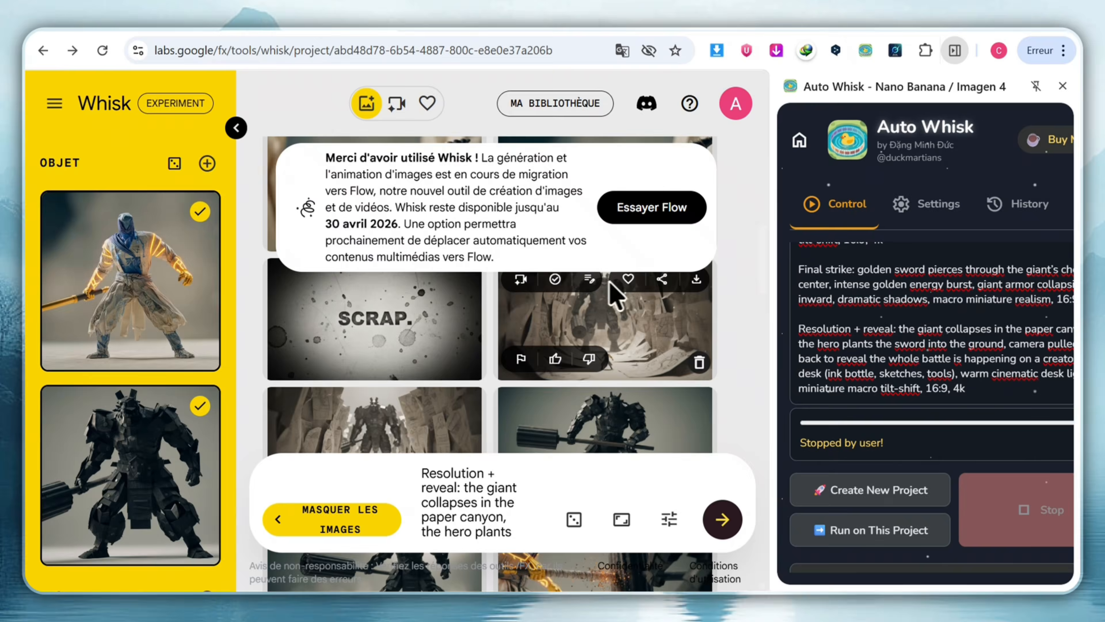
pyautogui.click(612, 289)
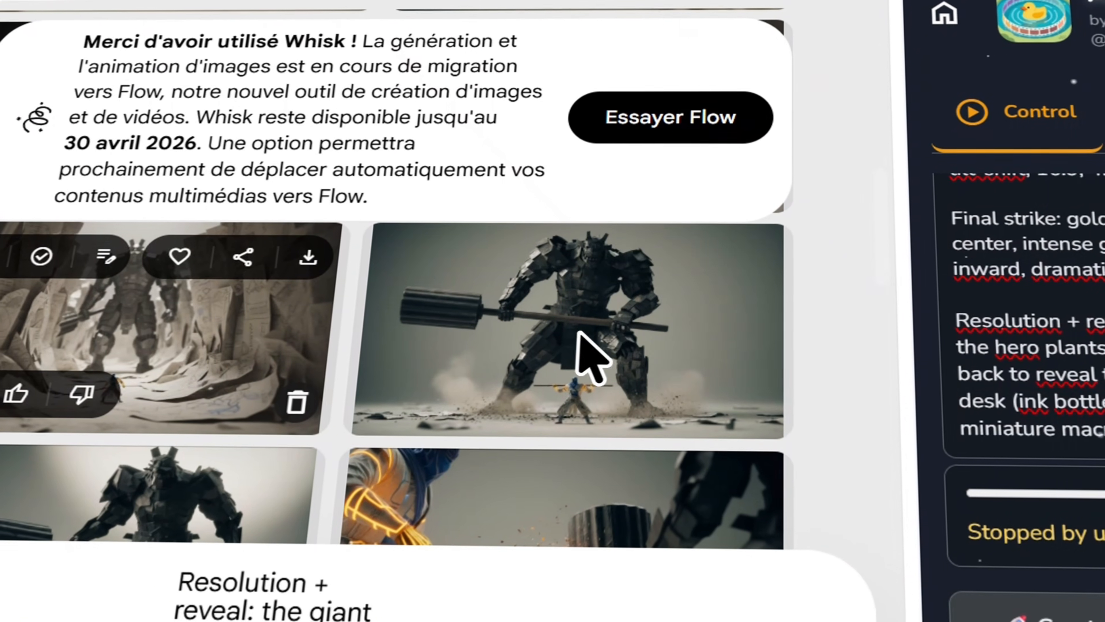
pyautogui.click(609, 387)
pyautogui.press('Escape')
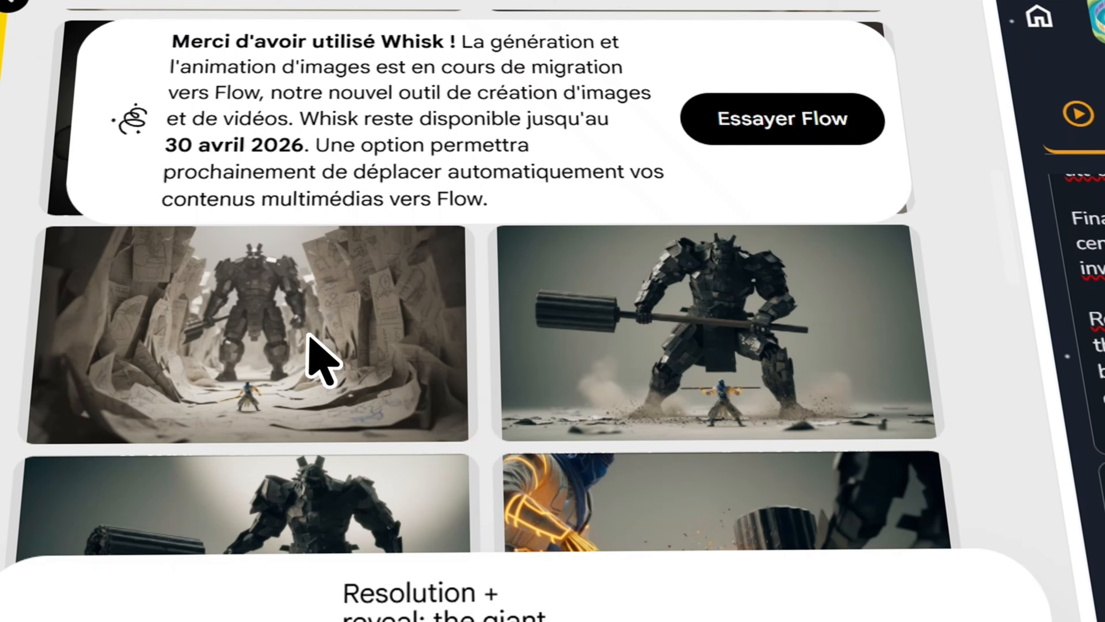
pyautogui.click(792, 297)
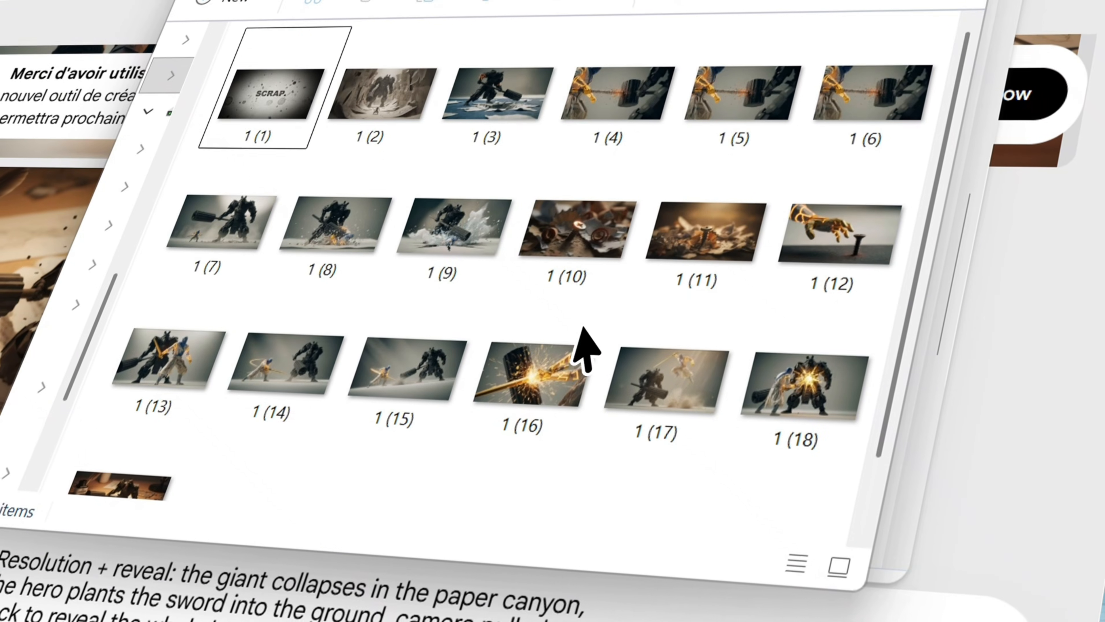
# - Look through the scene images in the Grok Automation folder and select the "Animate the image" prompts on the Genspark page
pyautogui.moveTo(210, 92)
pyautogui.mouseDown()
pyautogui.moveTo(753, 375)
pyautogui.moveTo(826, 494)
pyautogui.mouseUp()
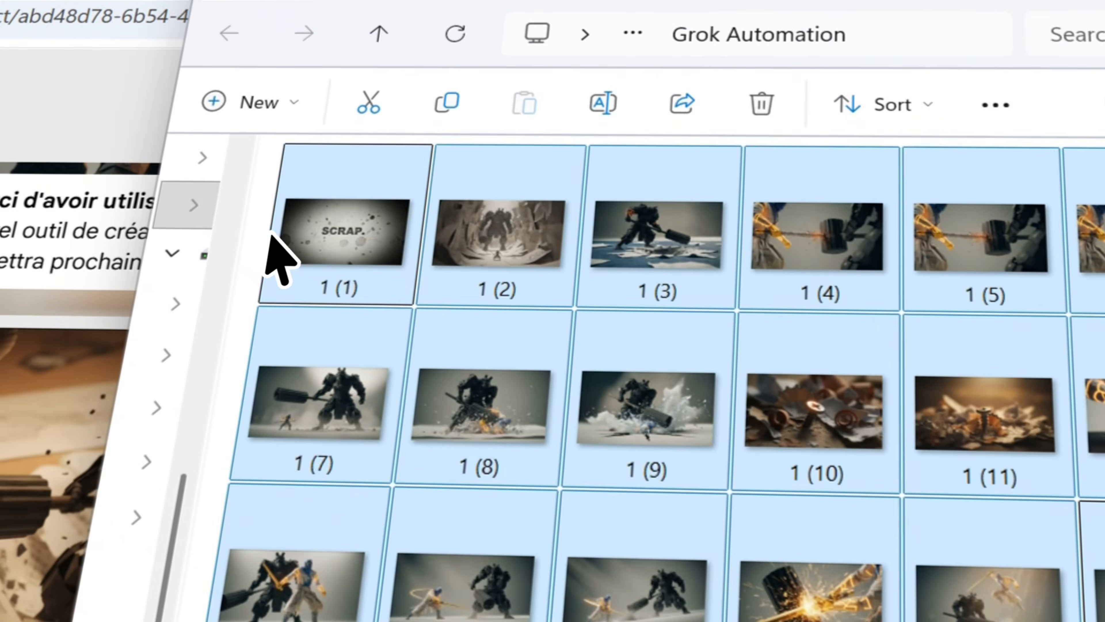
pyautogui.scroll(-2, 826, 492)
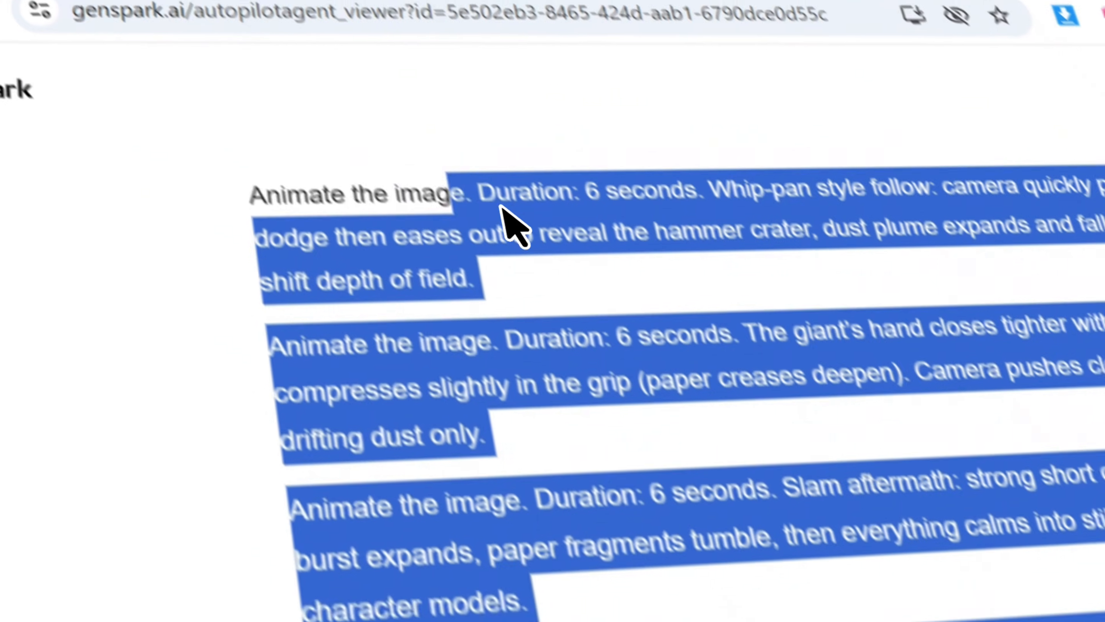
pyautogui.scroll(5, 513, 227)
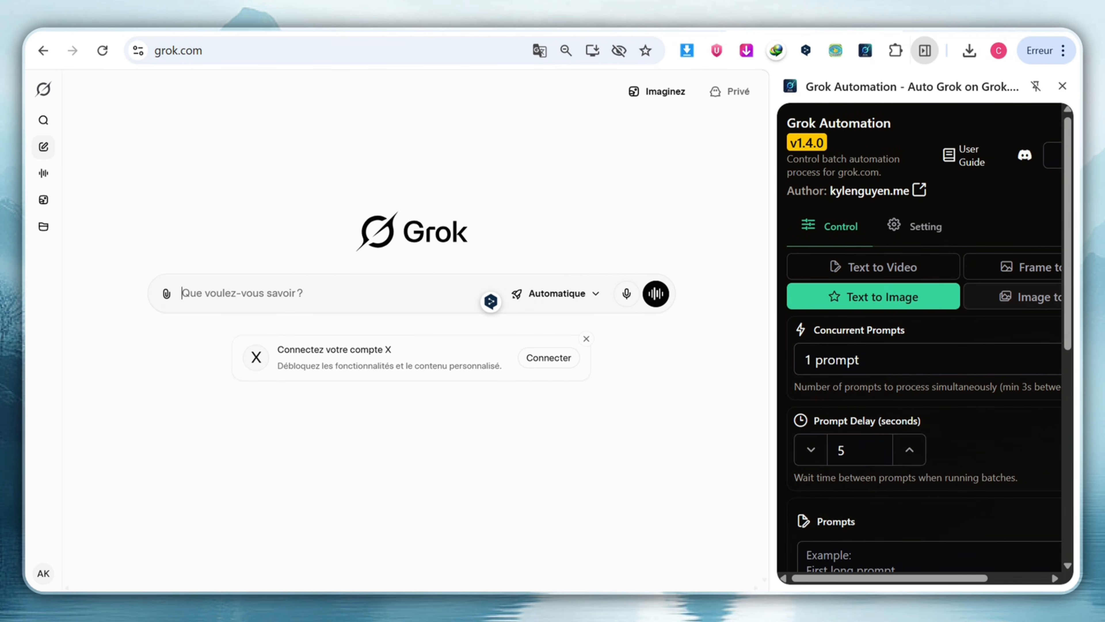
# - Set the Grok Automation extension on grok.com to Frame to Video mode
pyautogui.hscroll(3, 961, 317)
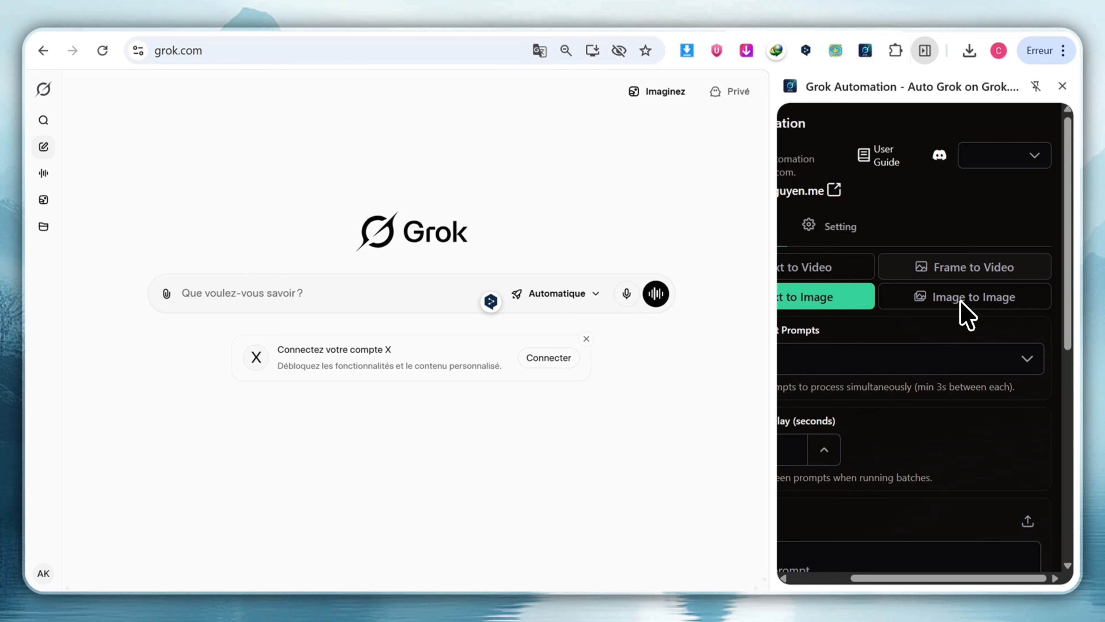
pyautogui.click(931, 275)
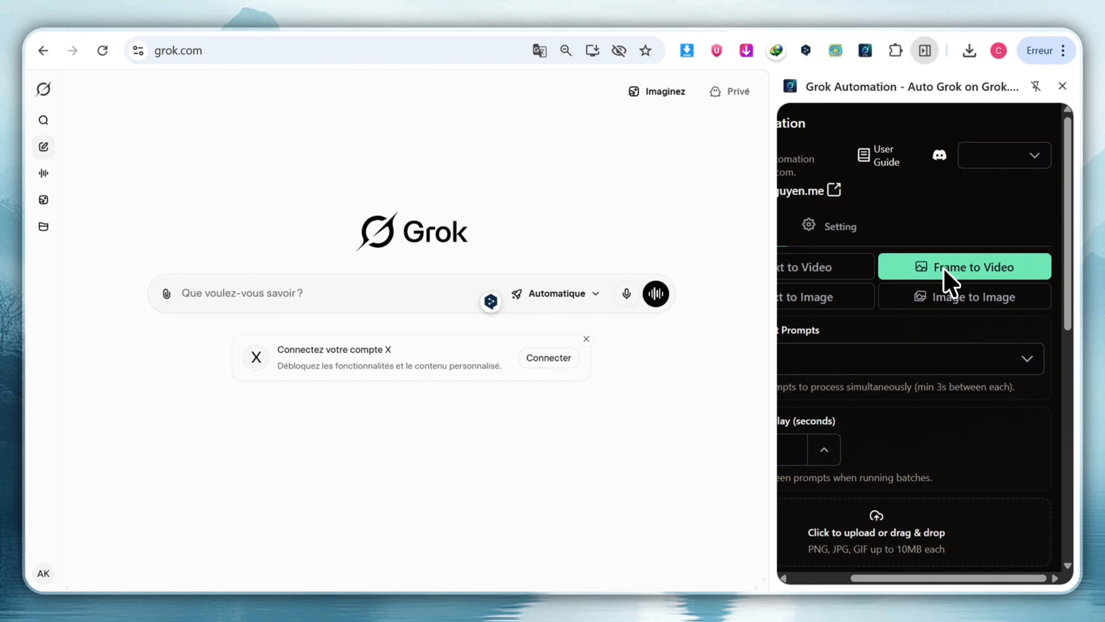
pyautogui.hscroll(-3, 940, 279)
pyautogui.scroll(-2, 944, 281)
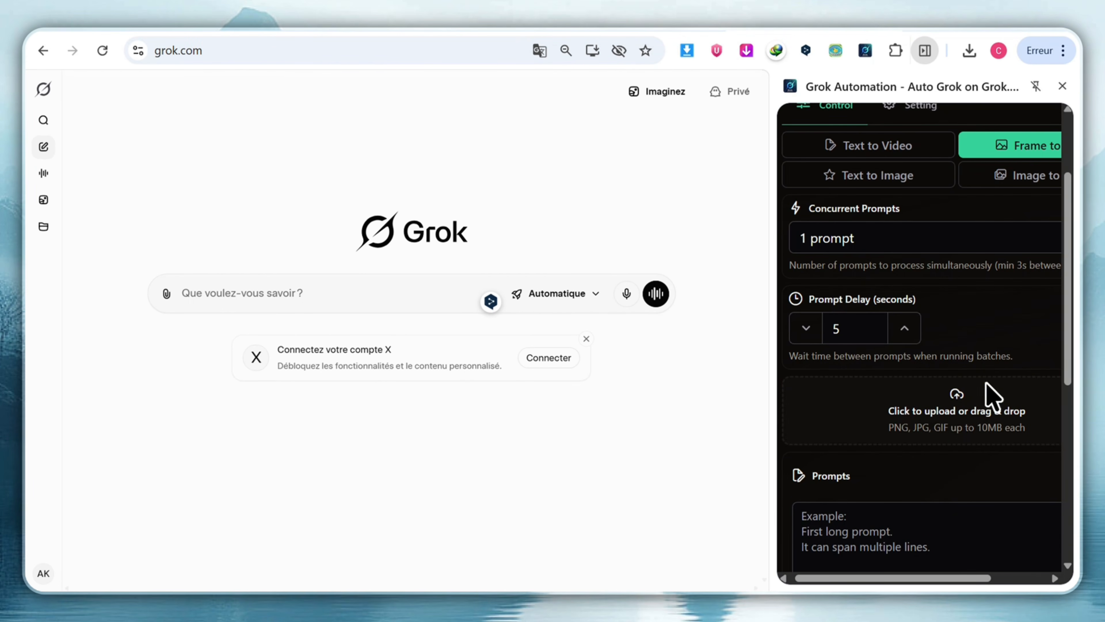
# - Upload images 1 (1) to 1 (18) from the Grok Automation folder as source frames
pyautogui.hotkey('alt', 'Tab')
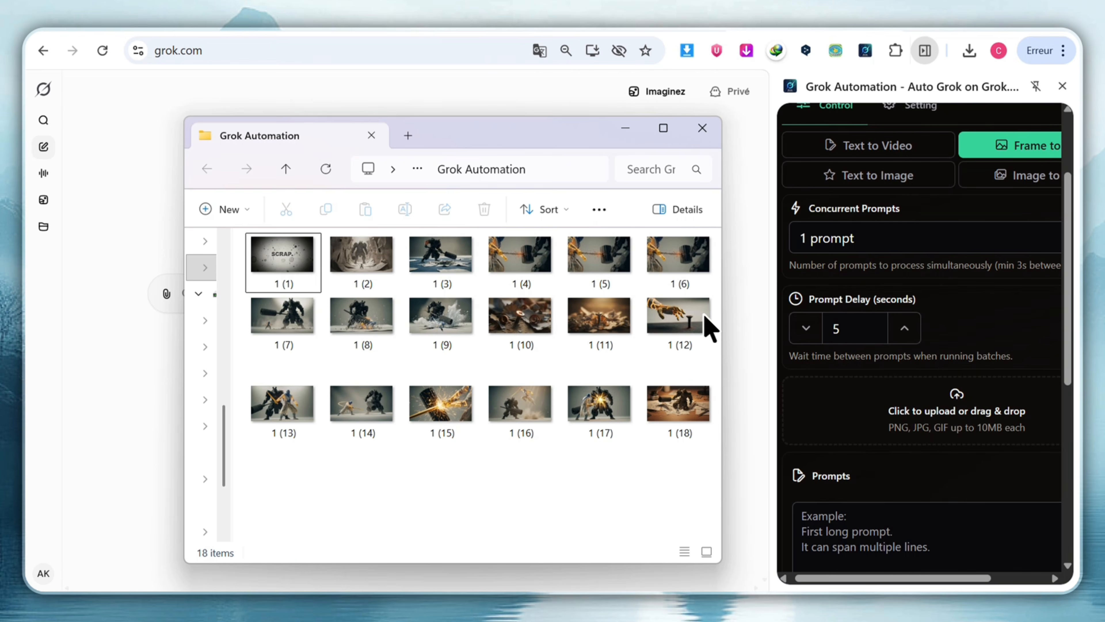
pyautogui.moveTo(241, 235); pyautogui.dragTo(721, 445)
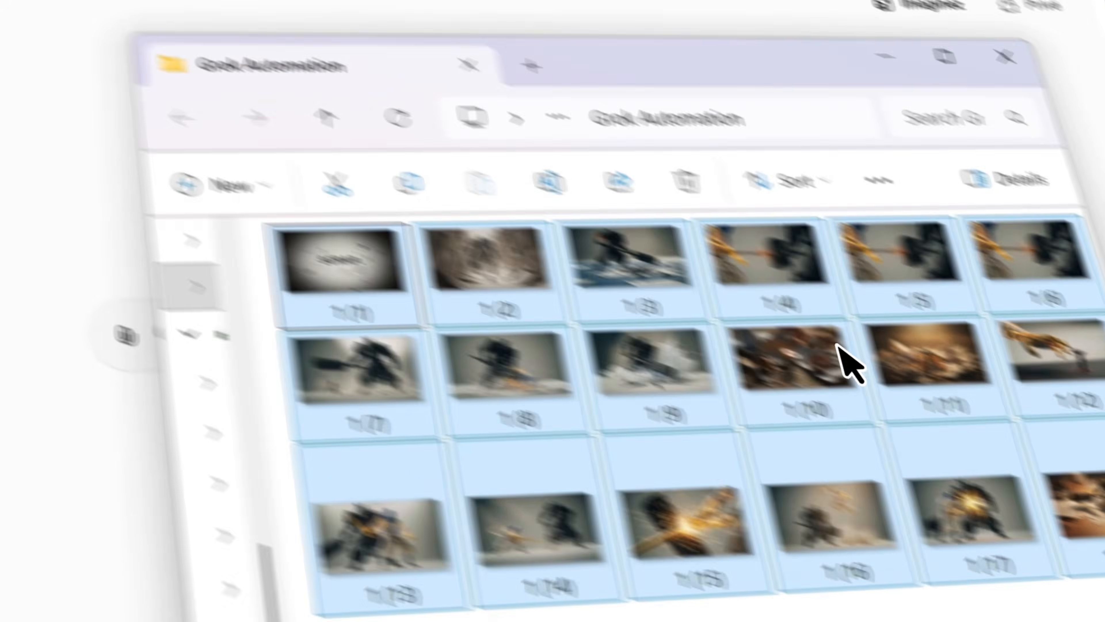
pyautogui.moveTo(679, 405); pyautogui.dragTo(881, 405)
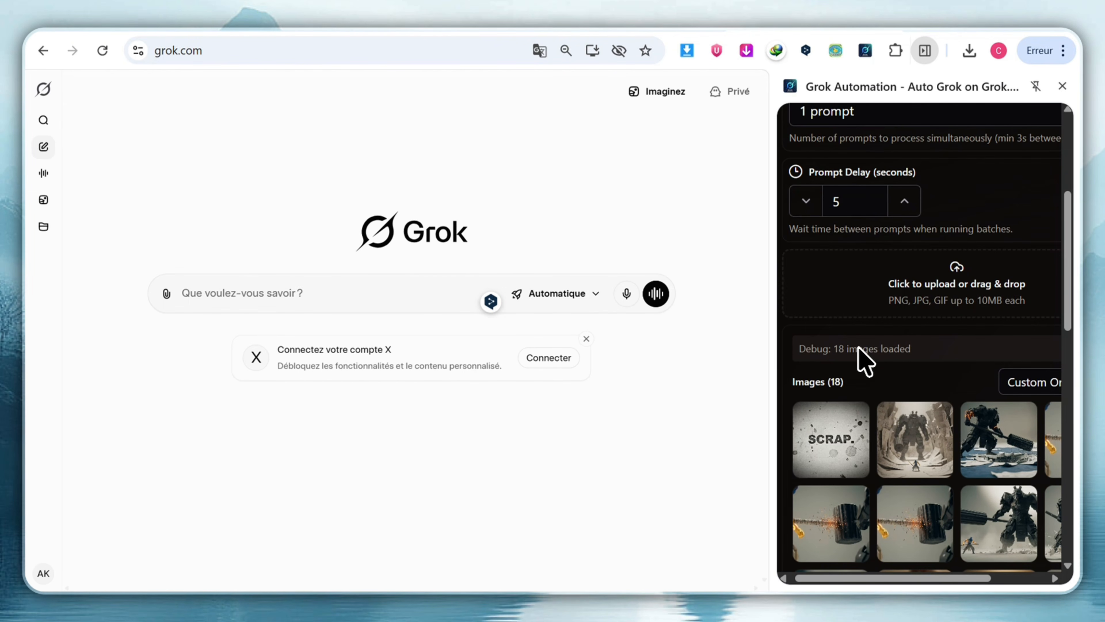
# - Check the loaded images and their order in the extension, from 1 (1).png to 1 (18).png
pyautogui.scroll(-2, 849, 372)
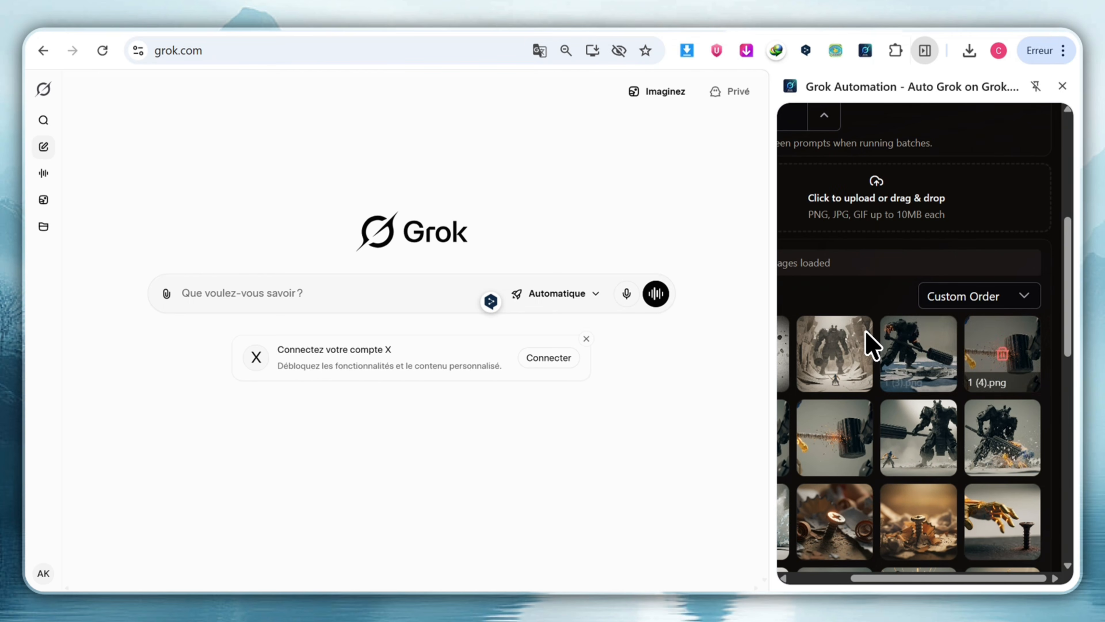
pyautogui.scroll(-1, 922, 348)
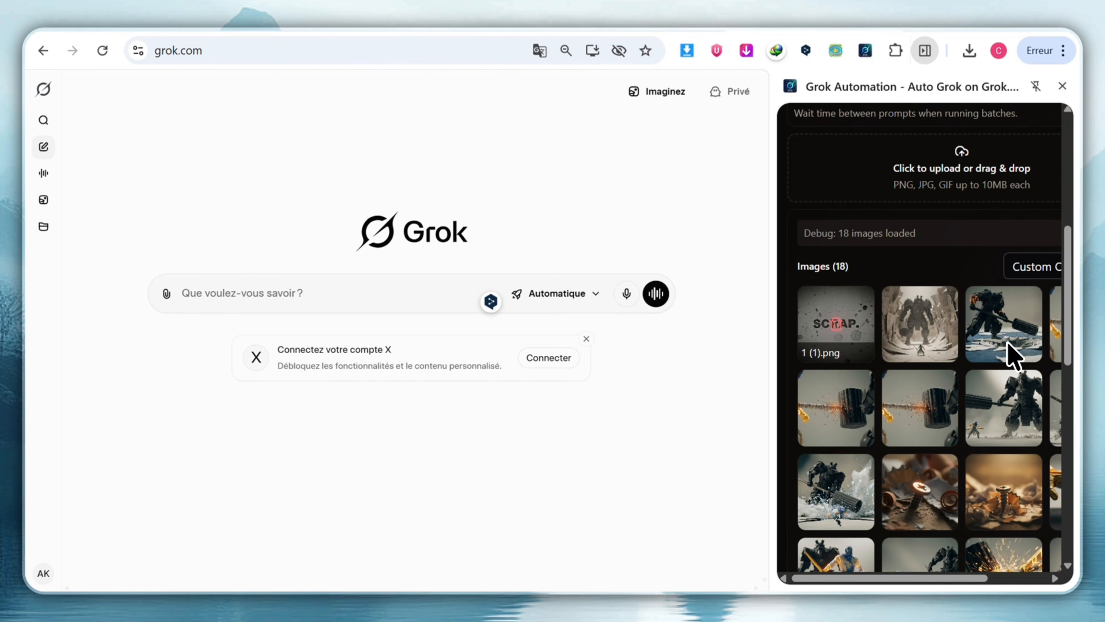
pyautogui.hscroll(2, 1010, 358)
pyautogui.scroll(-1, 957, 361)
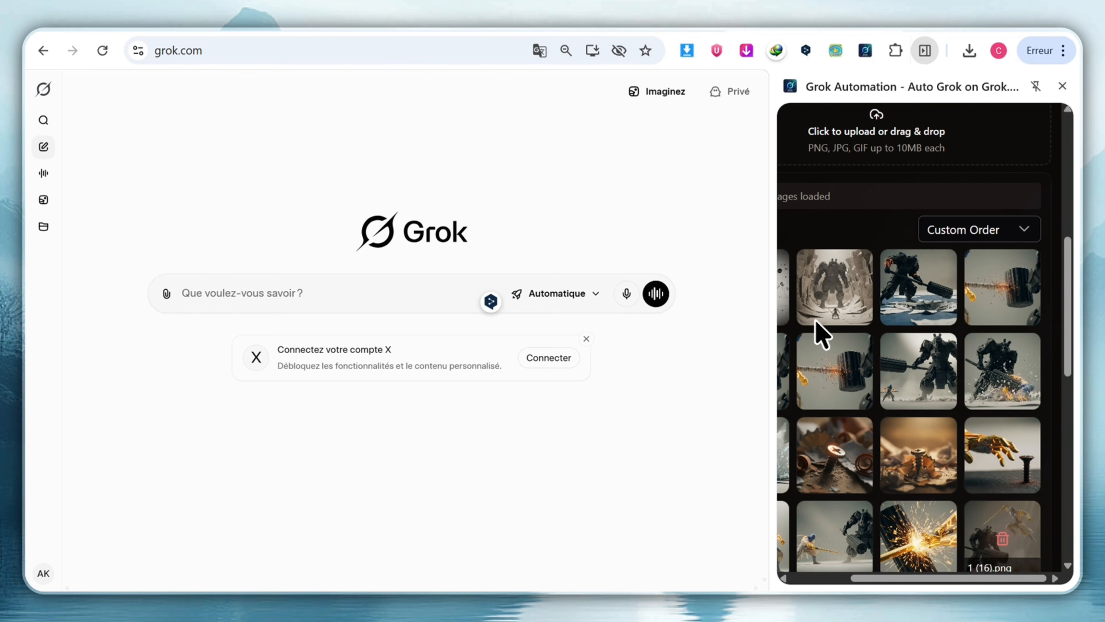
pyautogui.scroll(-2, 826, 334)
pyautogui.scroll(-2, 848, 362)
pyautogui.hscroll(-1, 867, 407)
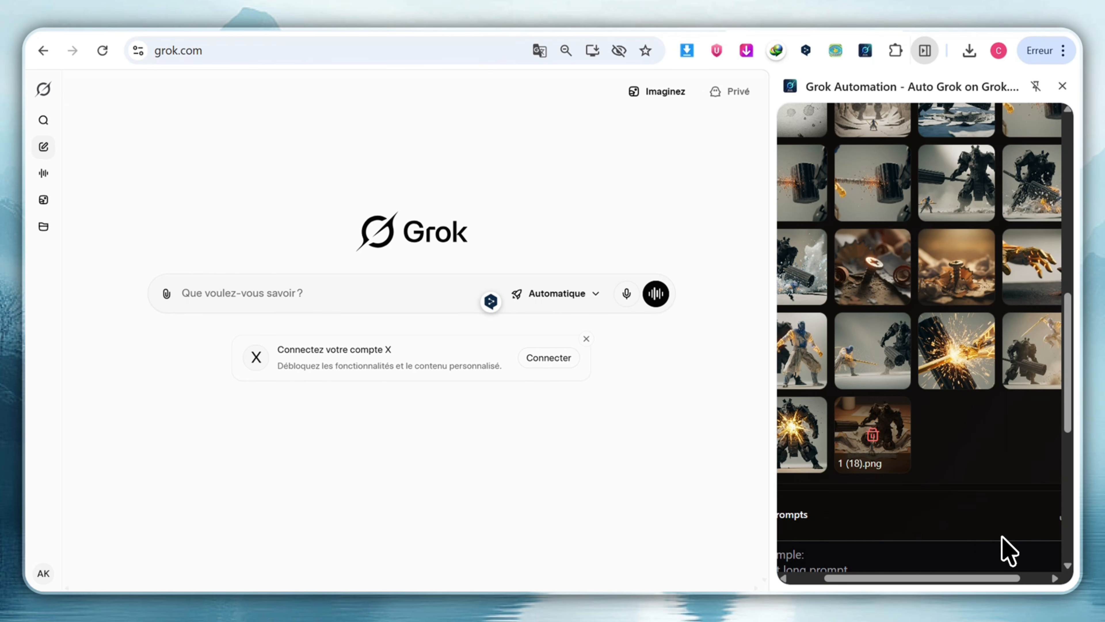
pyautogui.hscroll(-1, 1000, 534)
pyautogui.scroll(6, 996, 531)
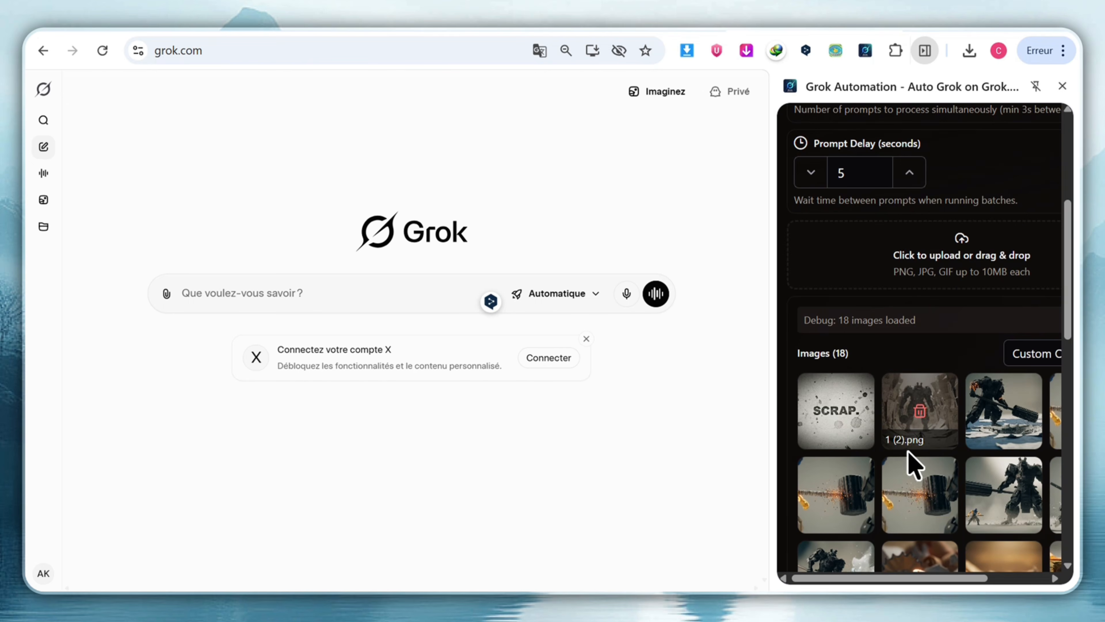
pyautogui.hscroll(2, 900, 440)
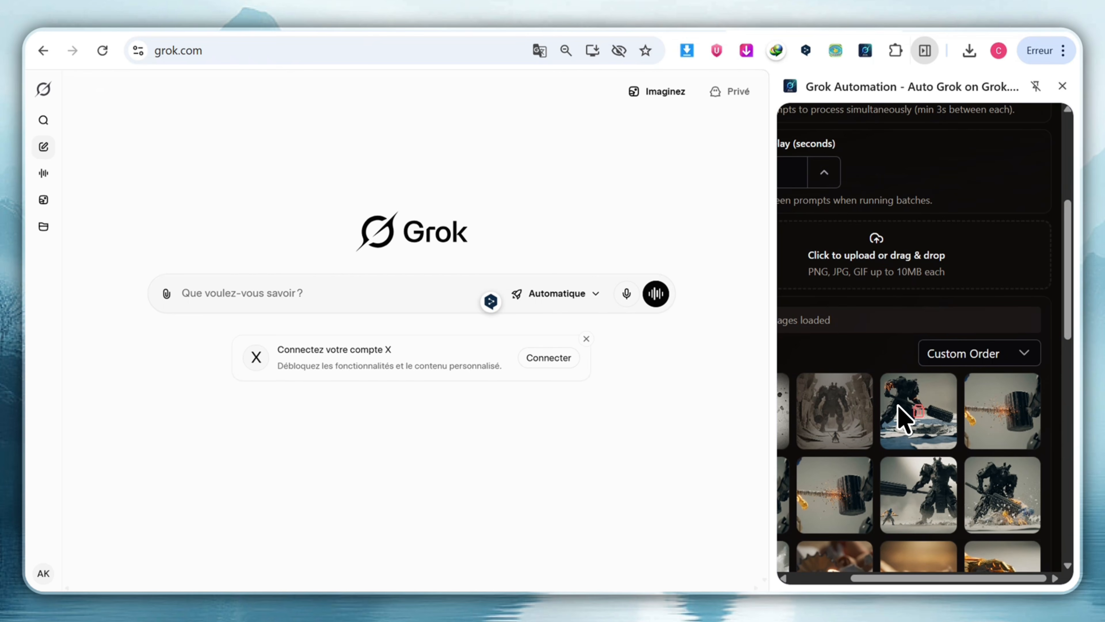
pyautogui.hscroll(-3, 931, 364)
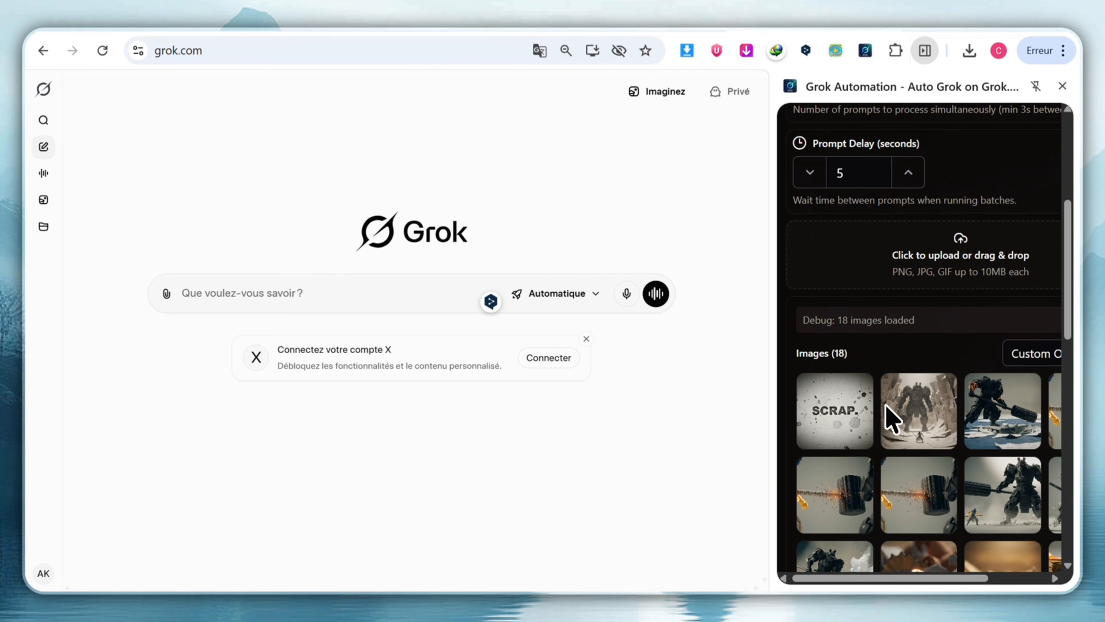
# - Paste the copied "Animate the image" prompts into the extension's Prompts box
pyautogui.scroll(-7, 896, 392)
pyautogui.scroll(-5, 846, 310)
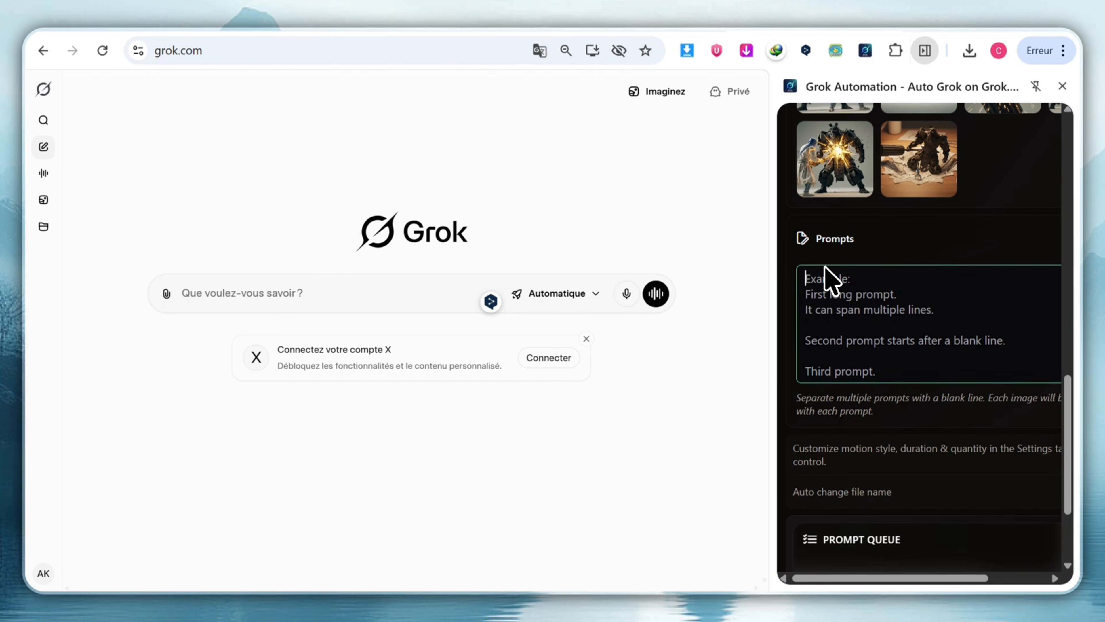
pyautogui.hotkey('ctrl', 'v')
# - Review the pasted prompts and check the image and duration paired with each one, through image 1 (18)
pyautogui.scroll(5, 828, 287)
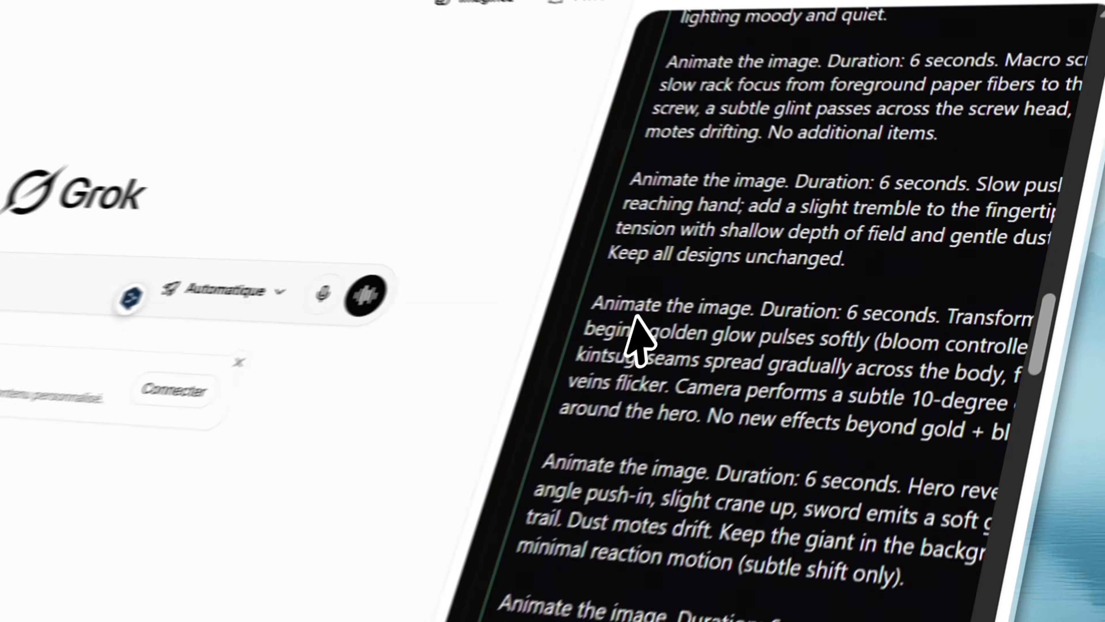
pyautogui.scroll(6, 632, 316)
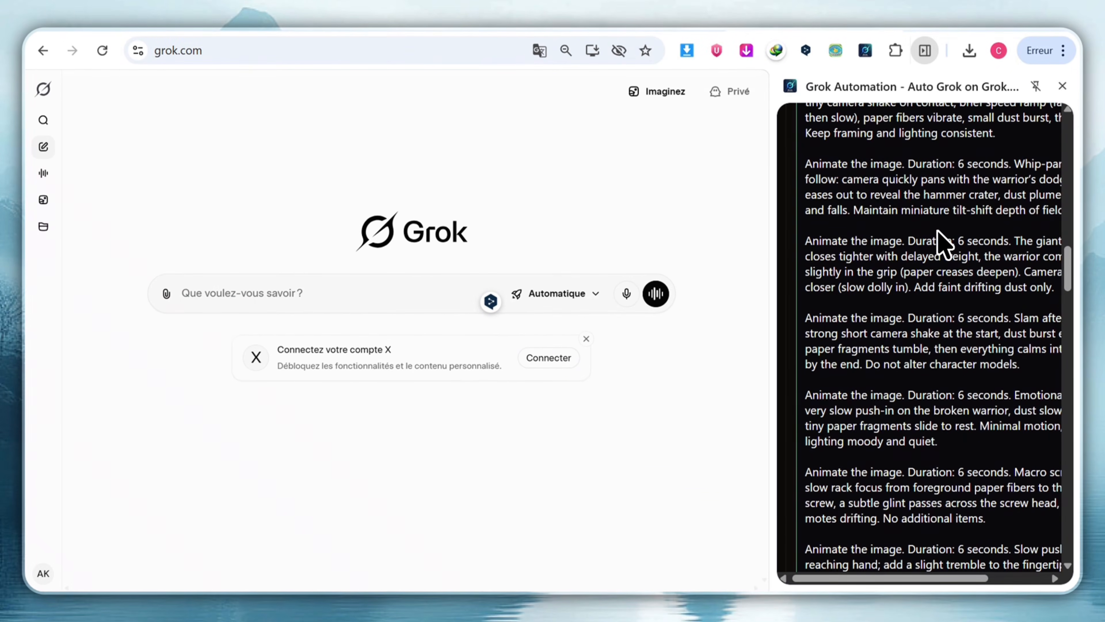
pyautogui.scroll(-10, 935, 233)
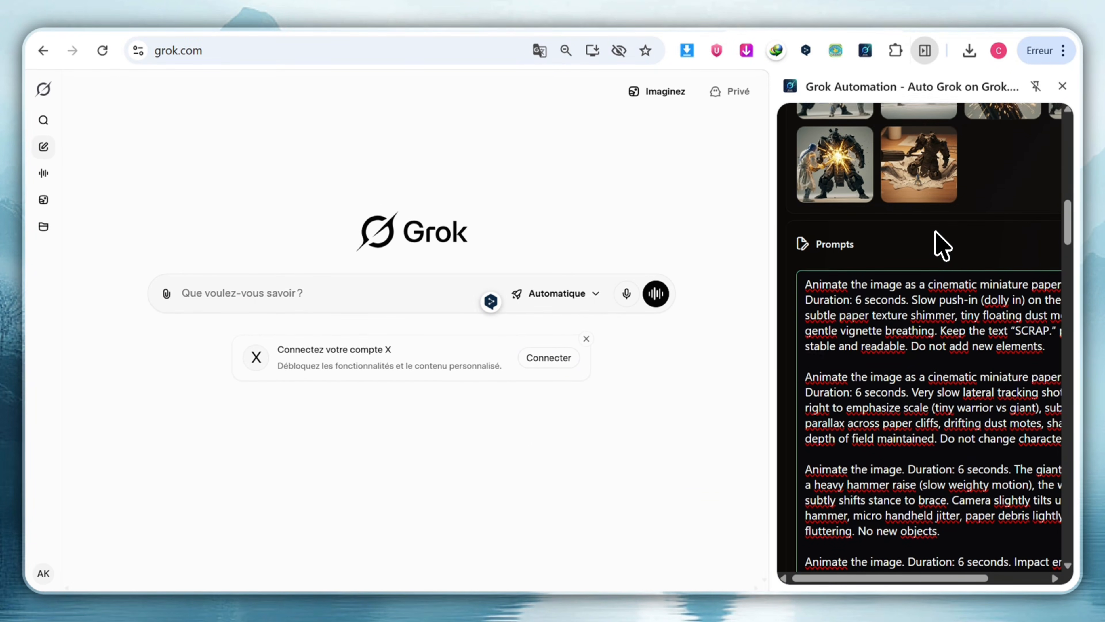
pyautogui.scroll(-15, 935, 244)
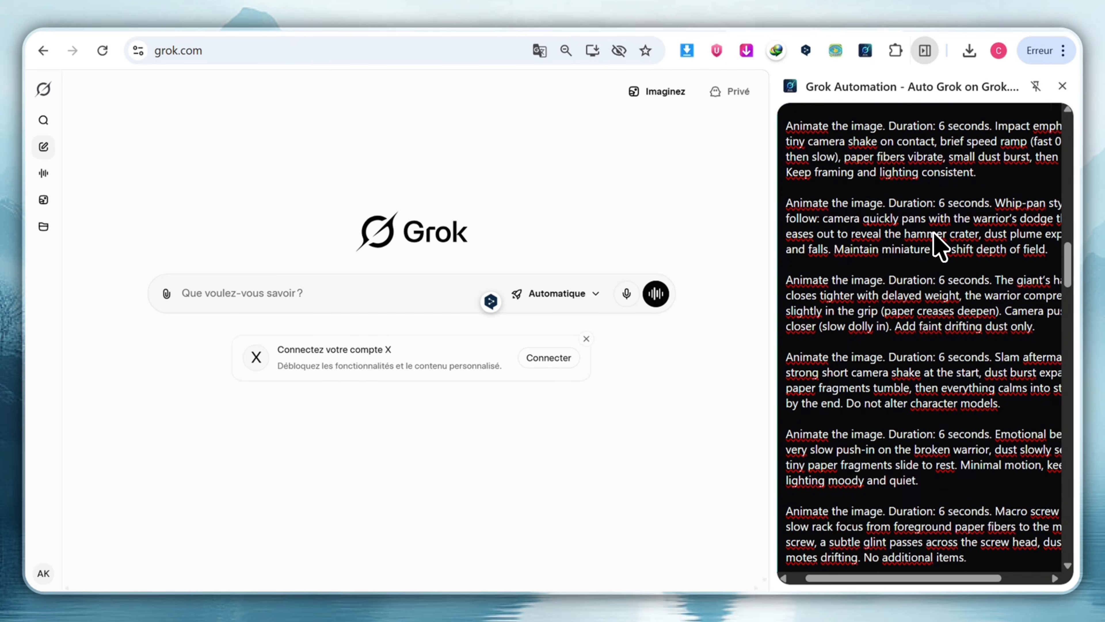
pyautogui.scroll(-3, 935, 244)
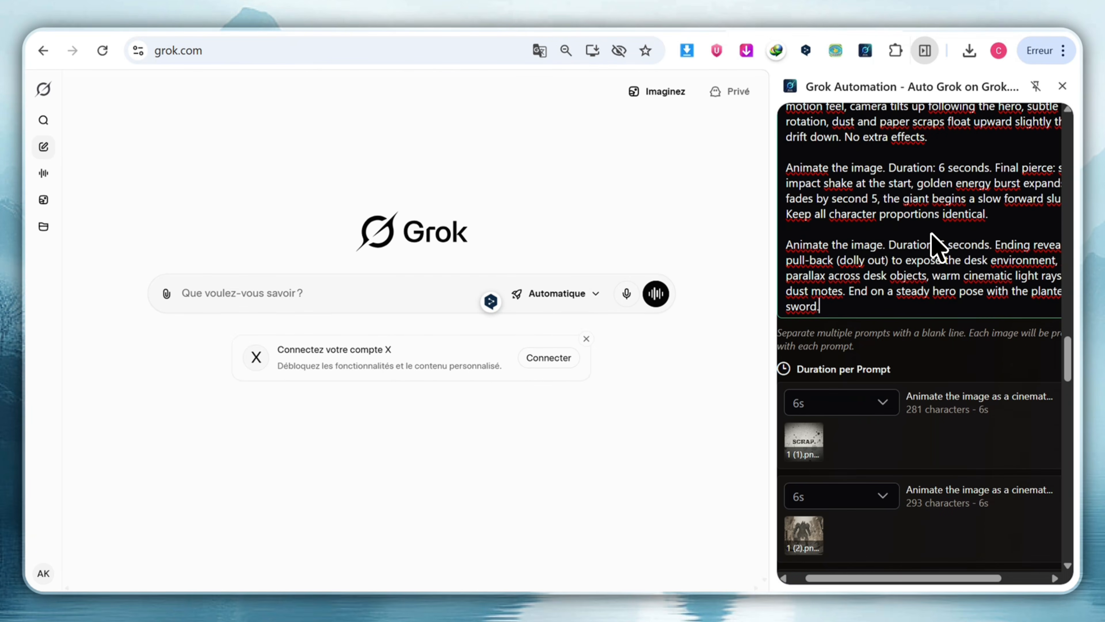
pyautogui.scroll(-3, 935, 246)
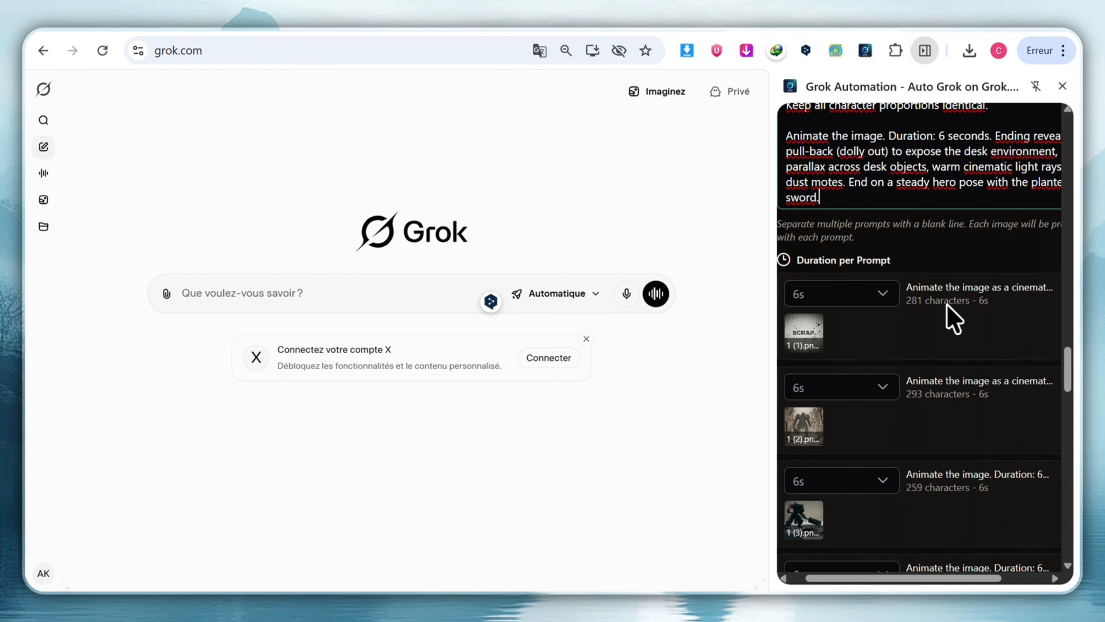
pyautogui.scroll(-10, 884, 333)
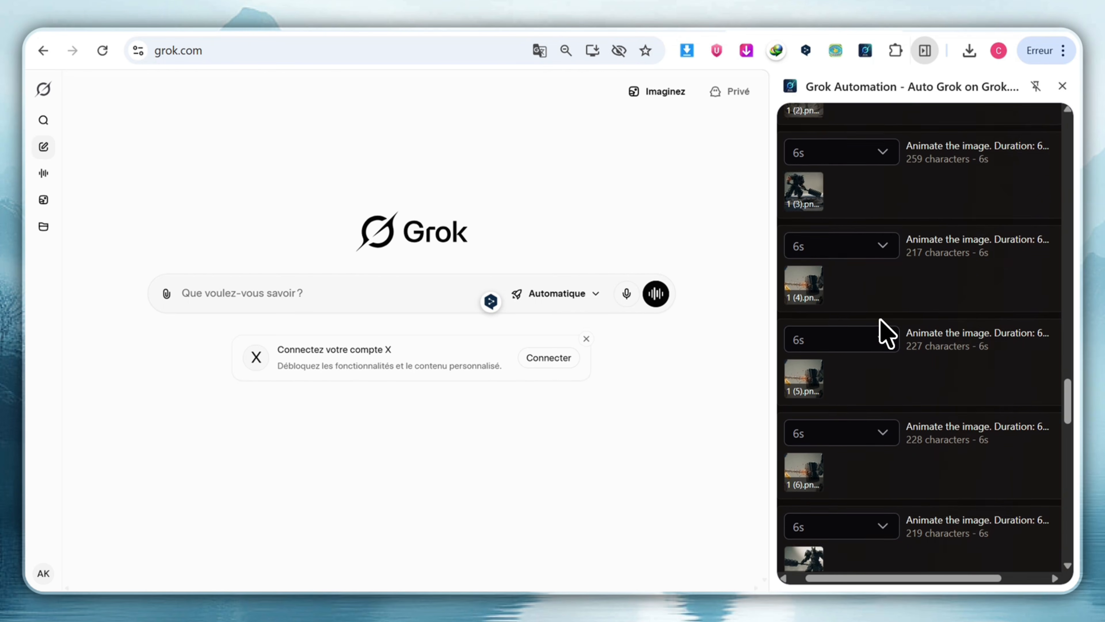
pyautogui.scroll(-1, 883, 333)
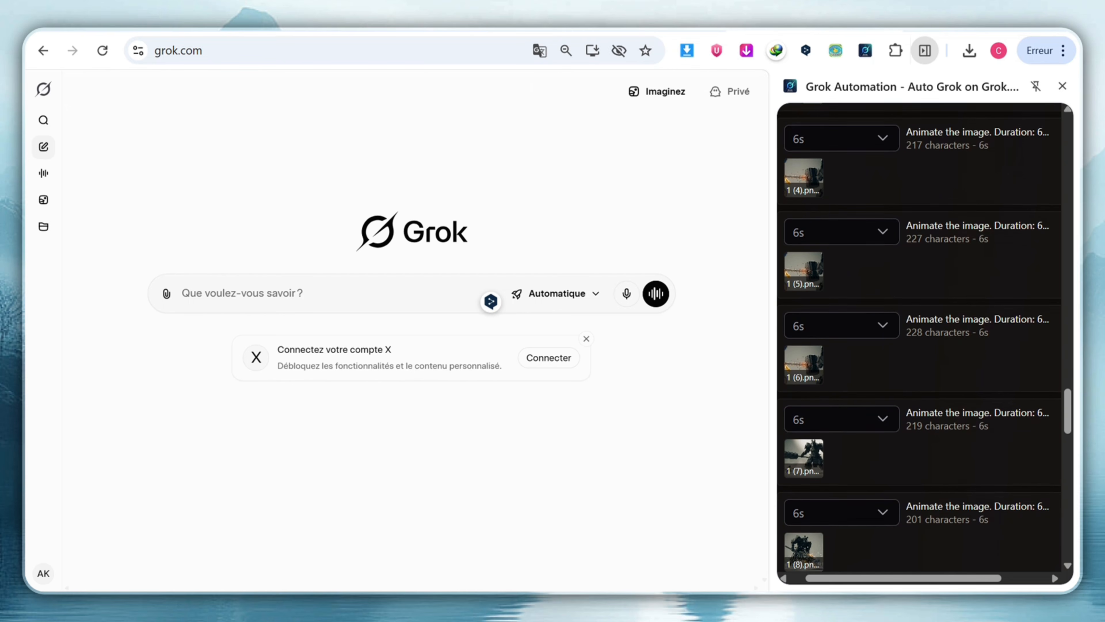
pyautogui.scroll(-15, 883, 333)
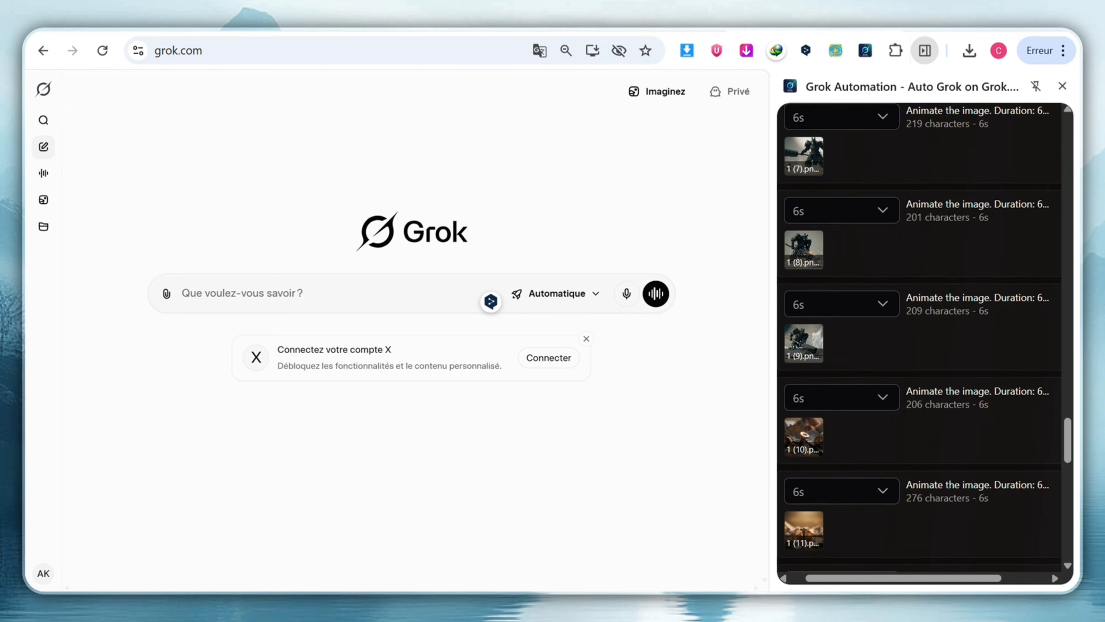
pyautogui.scroll(-11, 815, 319)
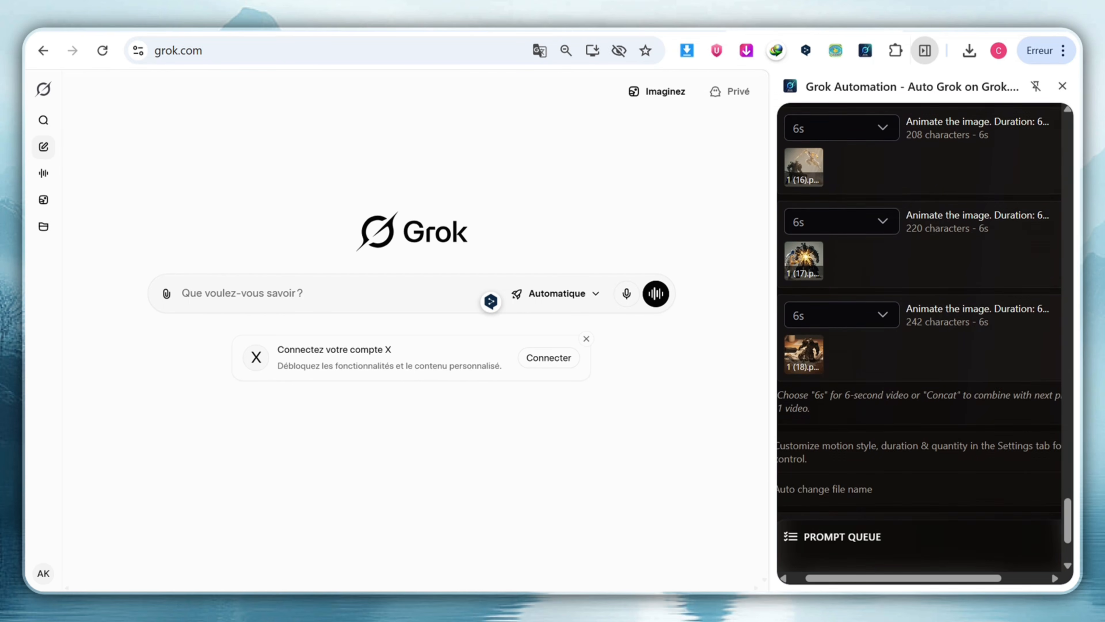
pyautogui.scroll(18, 959, 280)
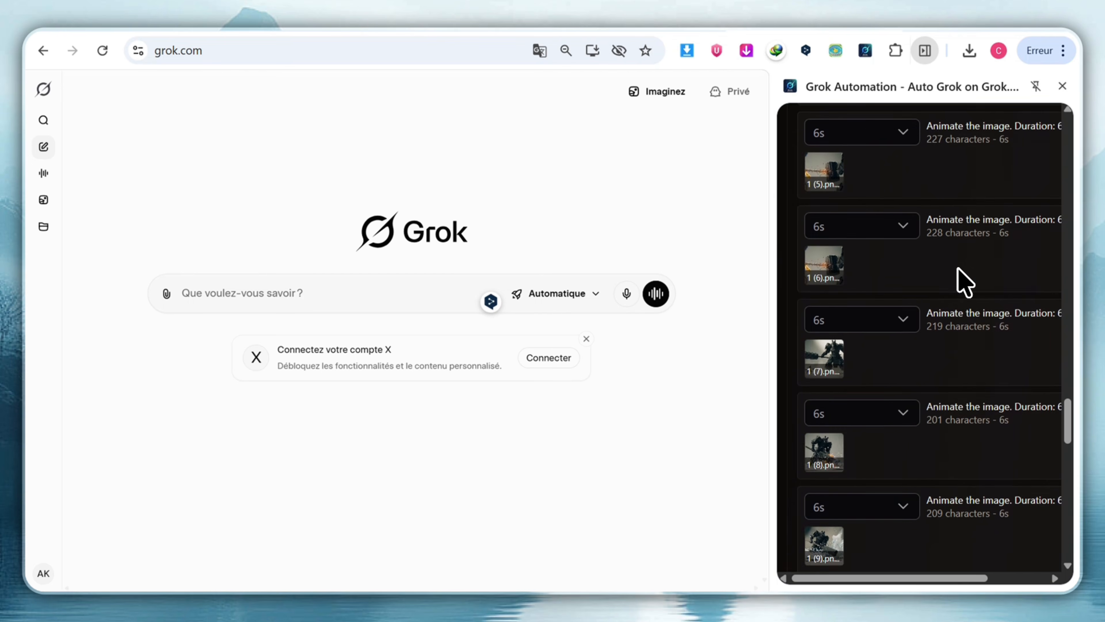
# - Run the batch of image-to-video prompts in the Grok Automation extension
pyautogui.scroll(-3, 964, 283)
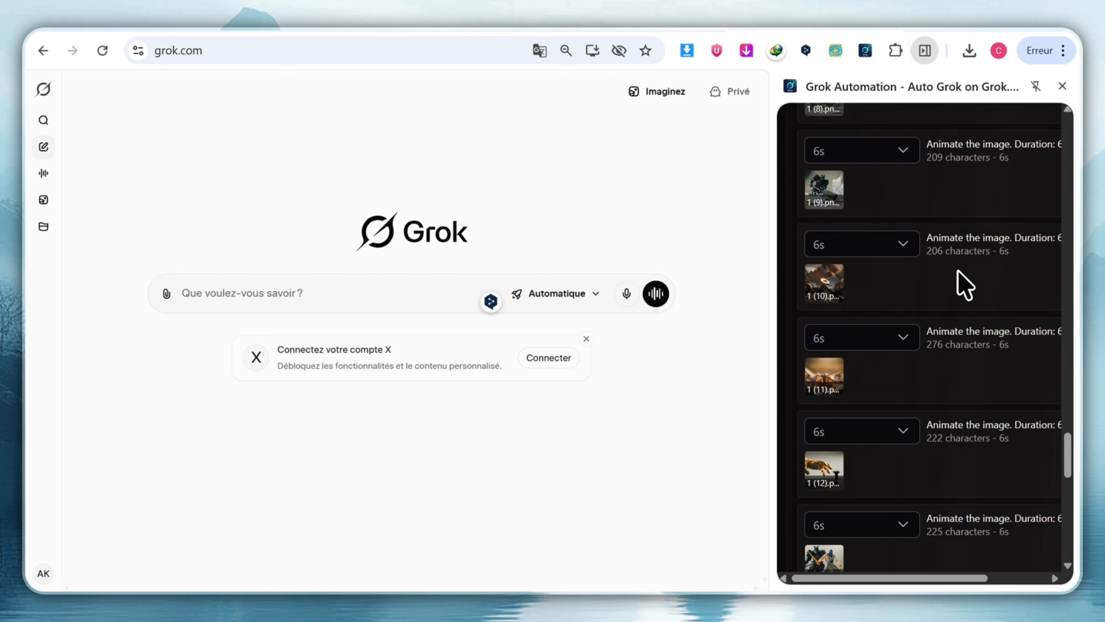
pyautogui.scroll(-15, 964, 284)
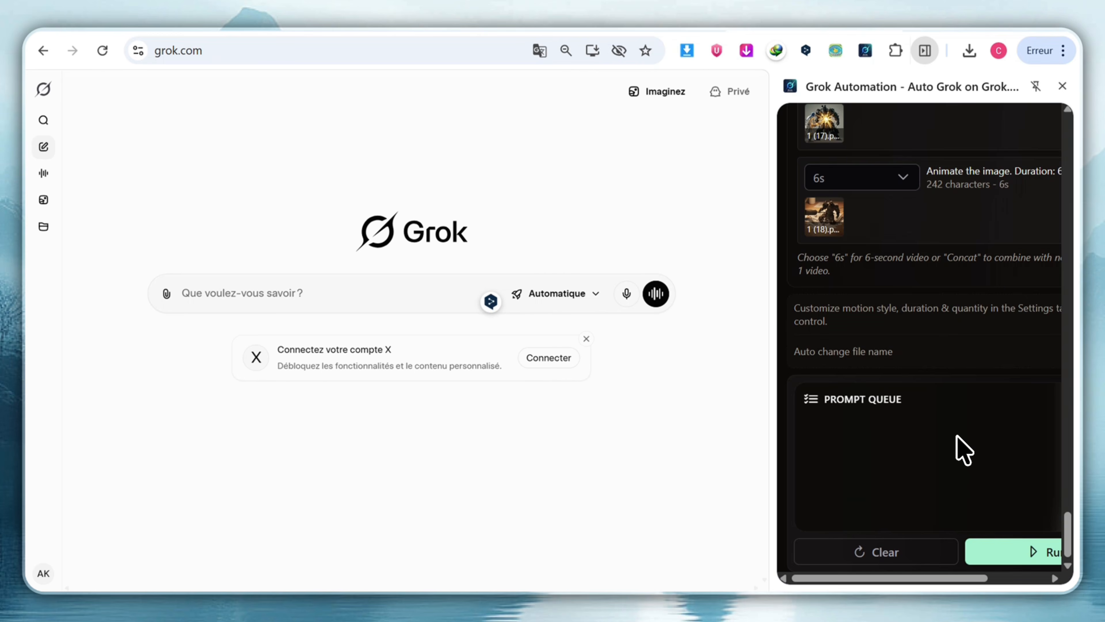
pyautogui.click(1000, 559)
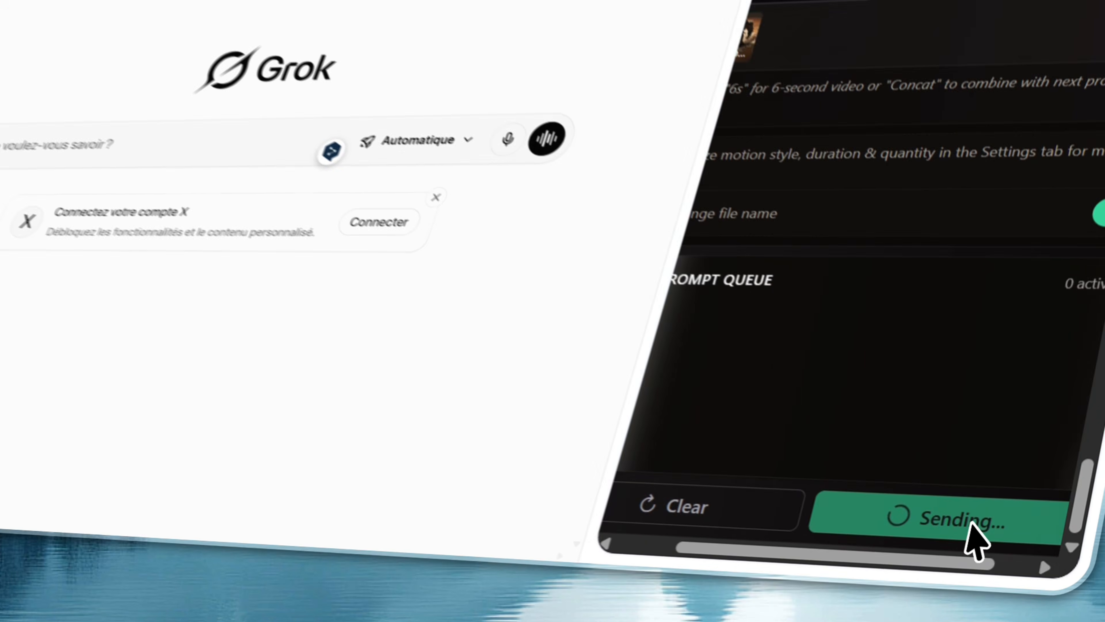